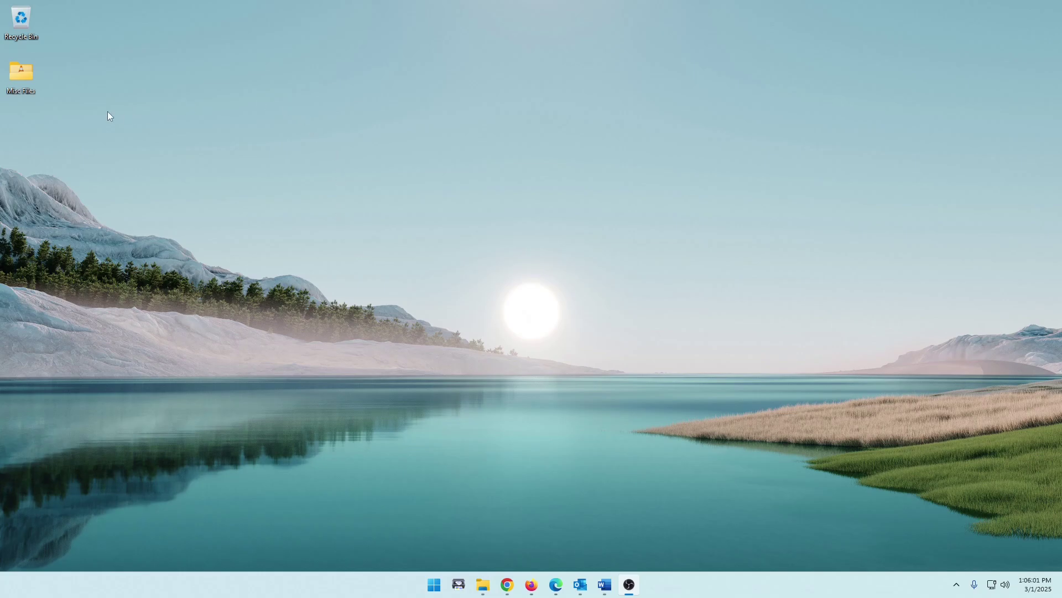
- Open the Misc Files folder's Properties on the Security tab to view its permissions
{"action": "right_click", "coordinate": [22, 77]}
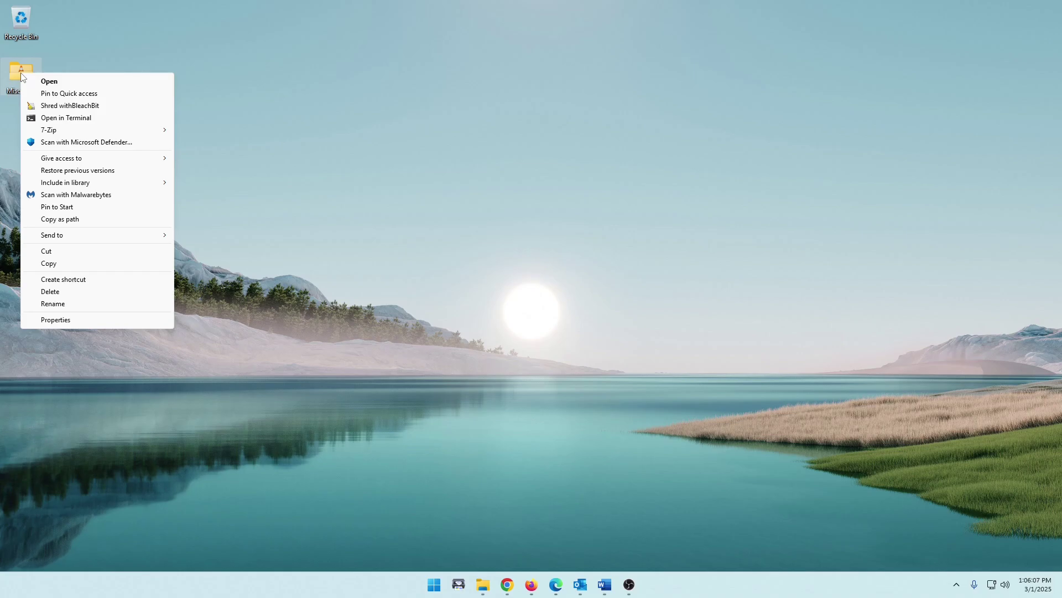
{"action": "left_click", "coordinate": [78, 321]}
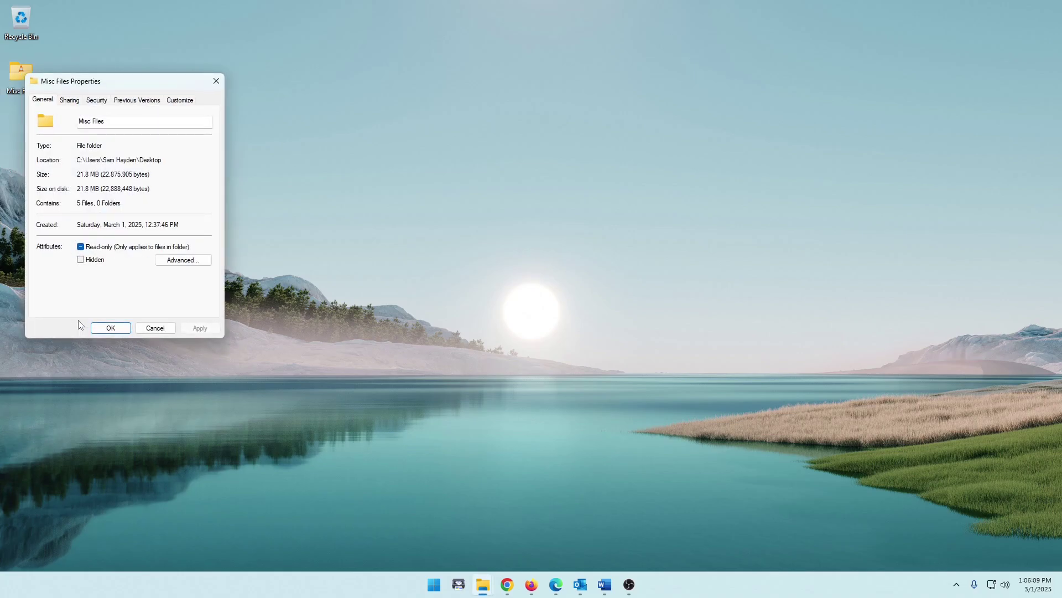
{"action": "left_click", "coordinate": [98, 102]}
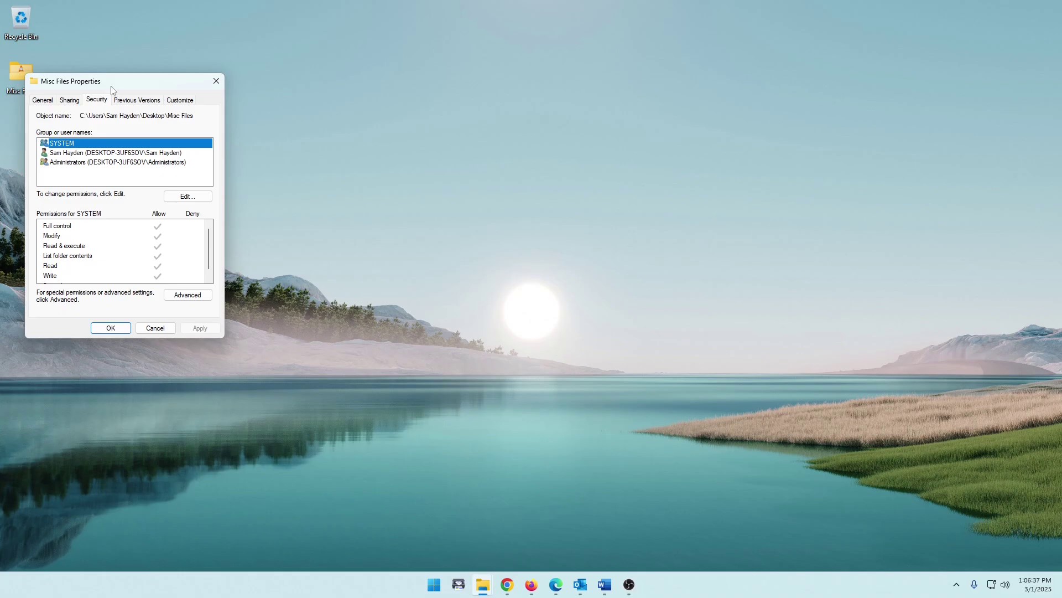
{"action": "left_click_drag", "start_coordinate": [120, 83], "coordinate": [120, 93]}
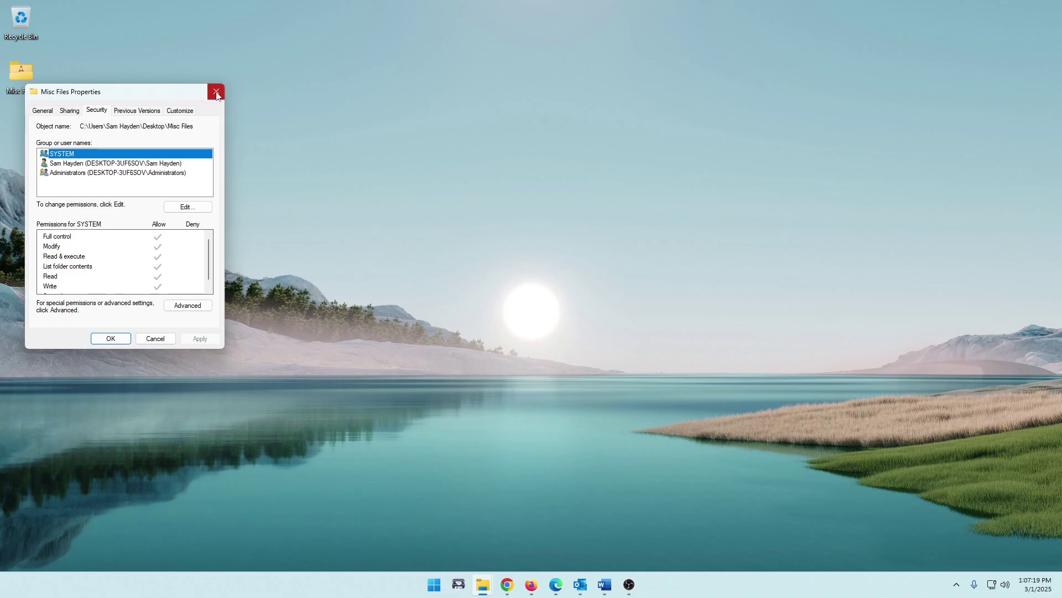
{"action": "key", "text": "shift+Tab"}
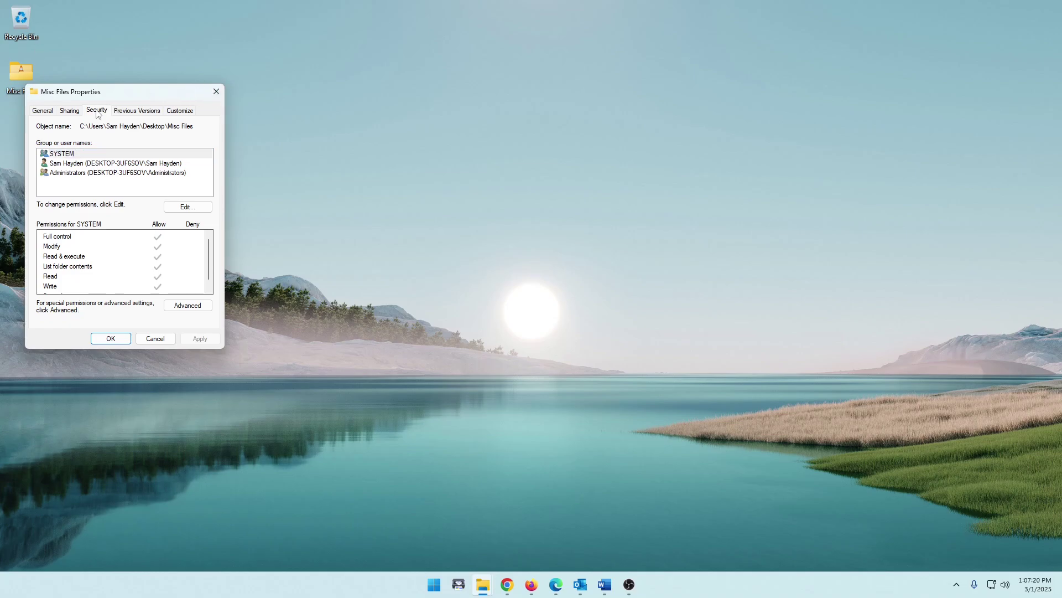
- Close the Misc Files Properties and launch the group policy editor from a gpedit search
{"action": "left_click", "coordinate": [216, 92]}
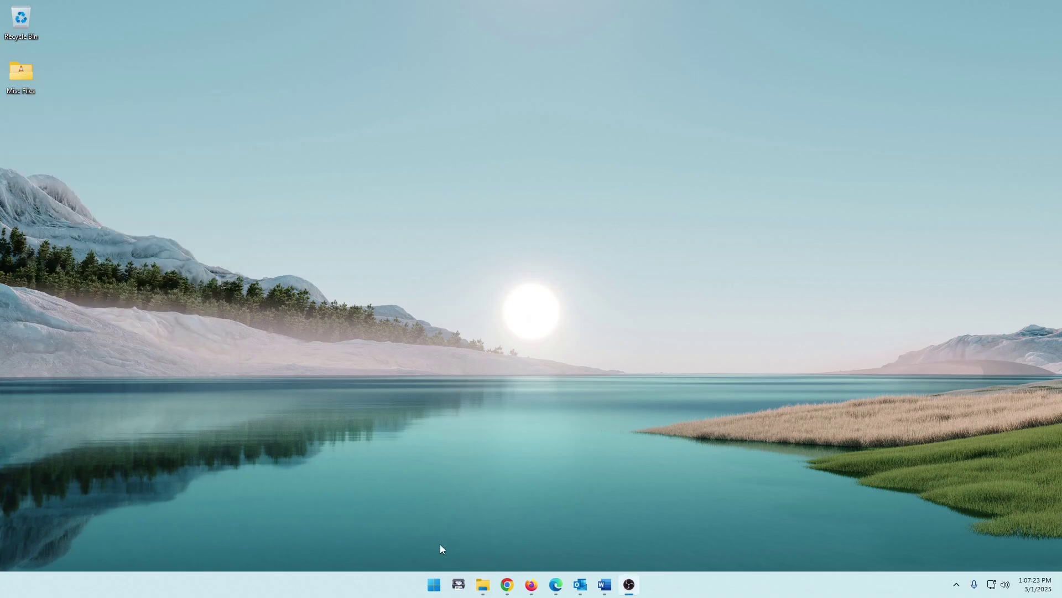
{"action": "left_click", "coordinate": [432, 586]}
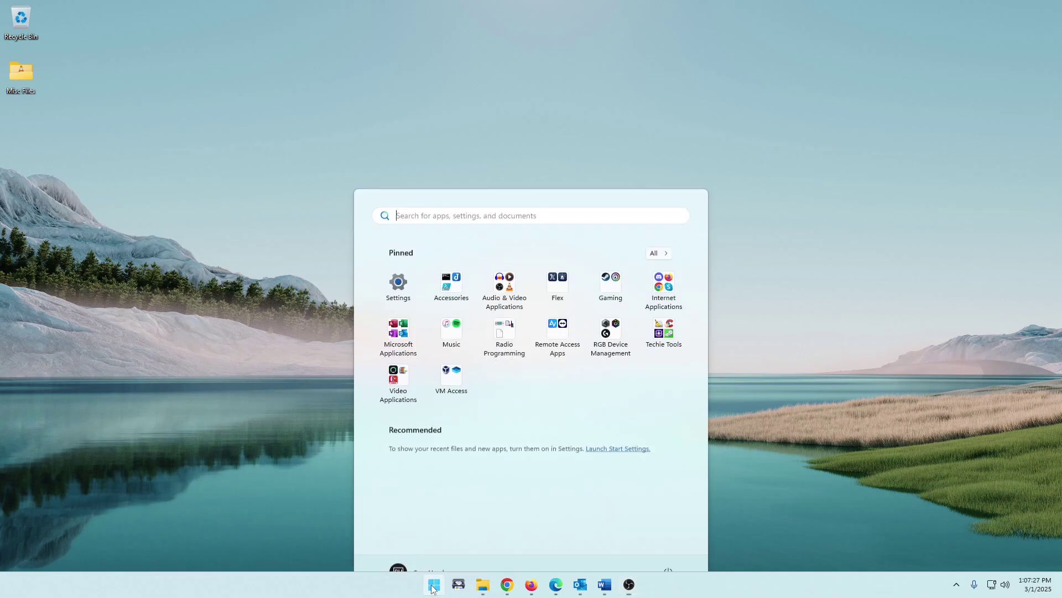
{"action": "type", "text": "gpedit"}
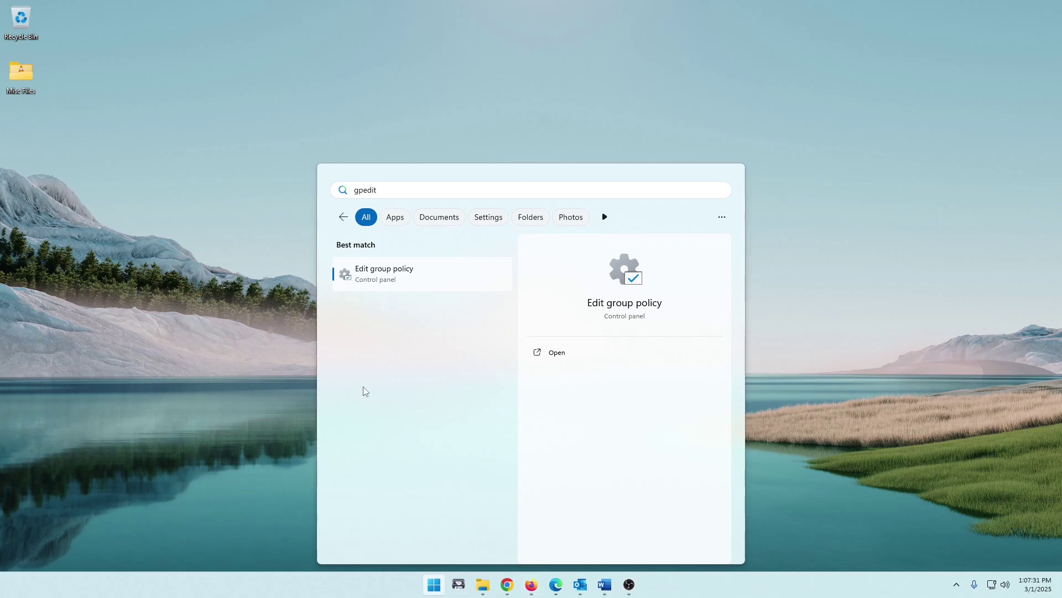
{"action": "left_click", "coordinate": [384, 277]}
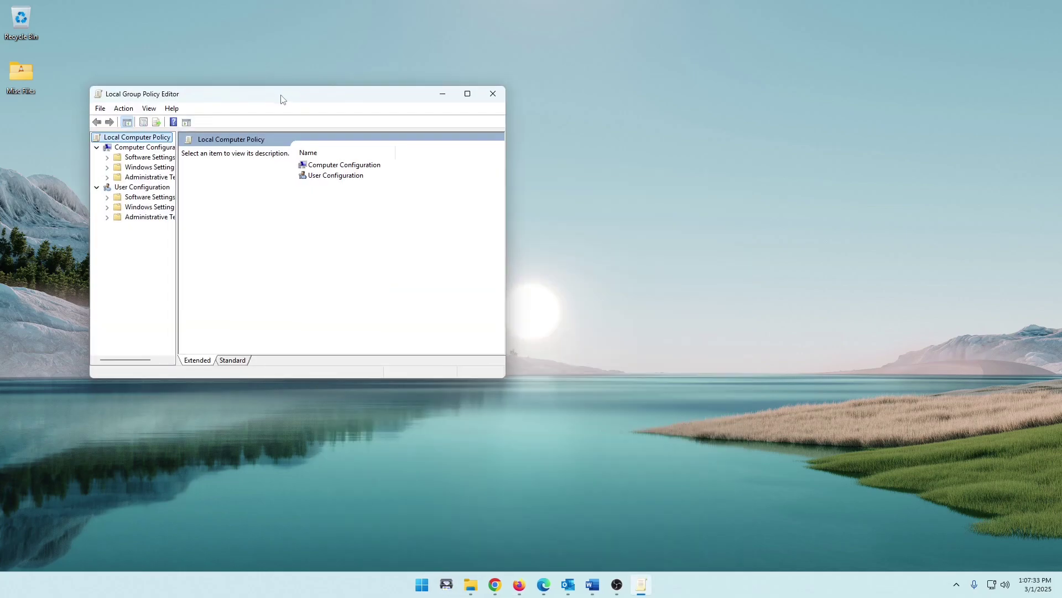
- Move and enlarge the Group Policy Editor window and widen its tree pane
{"action": "left_click_drag", "start_coordinate": [280, 99], "coordinate": [276, 39]}
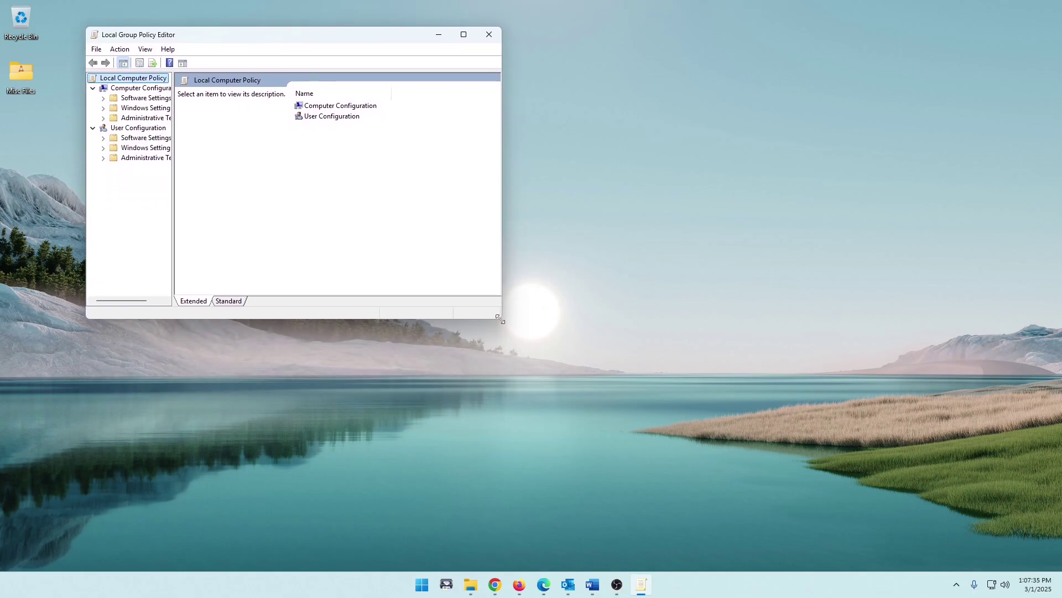
{"action": "left_click_drag", "start_coordinate": [500, 319], "coordinate": [757, 453]}
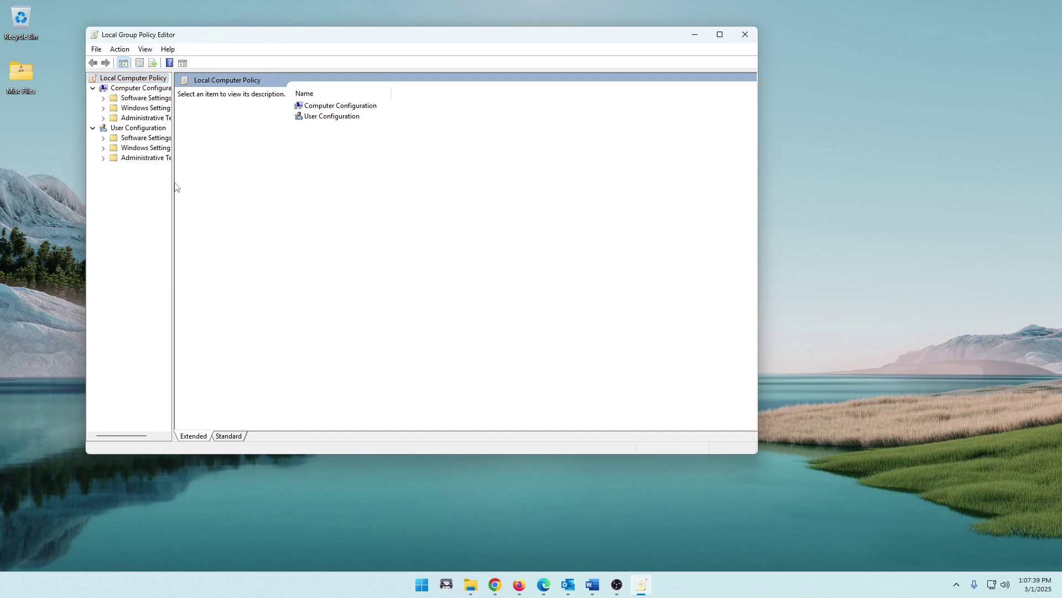
{"action": "left_click_drag", "start_coordinate": [171, 183], "coordinate": [218, 179]}
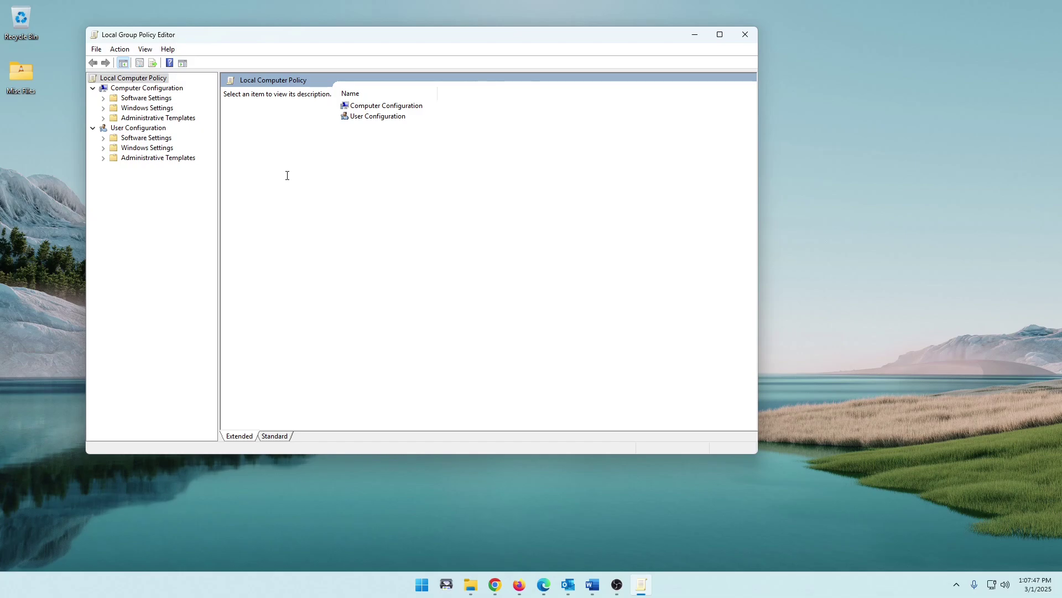
- Expand User Configuration > Administrative Templates > Windows Components and show File Explorer policies
{"action": "left_click", "coordinate": [148, 129]}
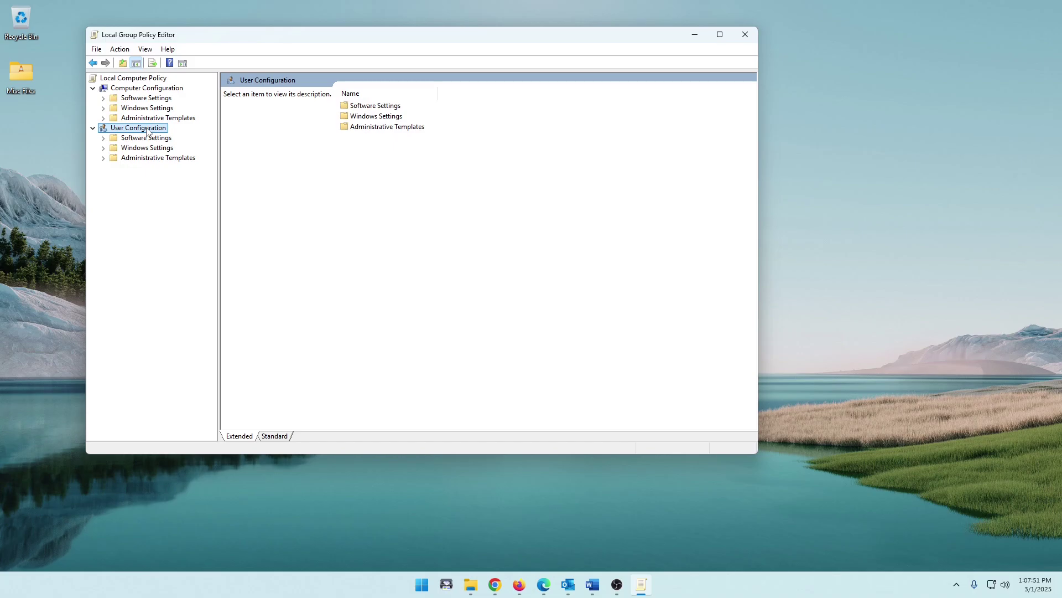
{"action": "double_click", "coordinate": [152, 159]}
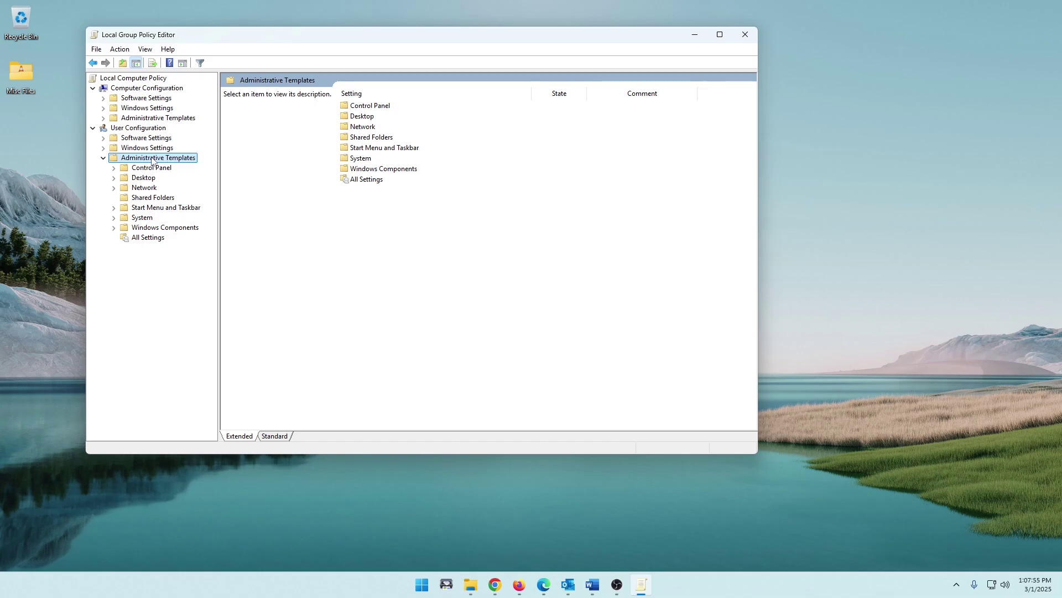
{"action": "double_click", "coordinate": [156, 228]}
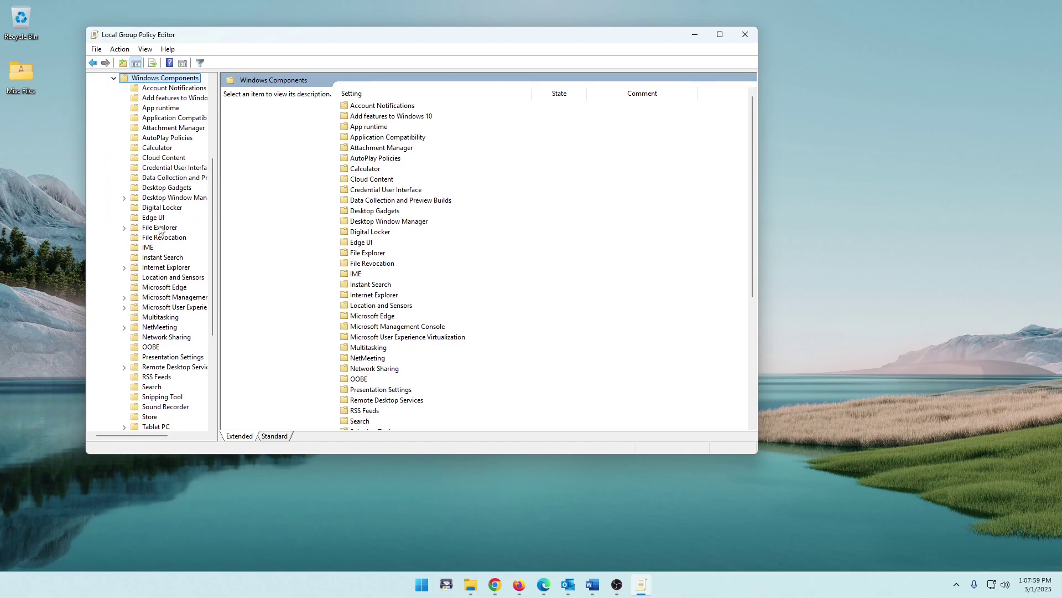
{"action": "left_click", "coordinate": [160, 227]}
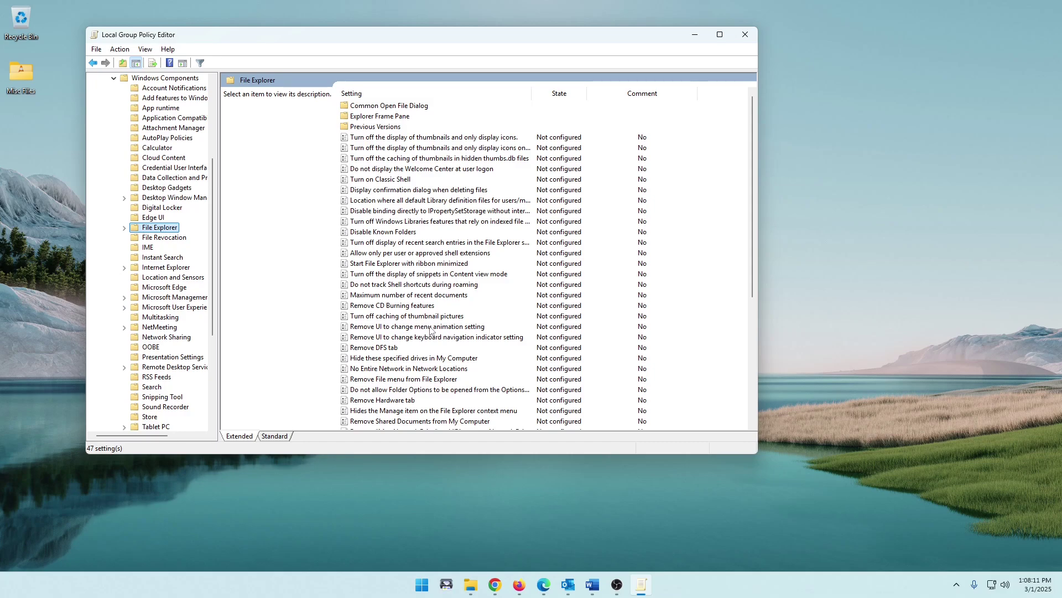
- Browse the File Explorer policy descriptions and select Remove Security tab
{"action": "left_click", "coordinate": [410, 379]}
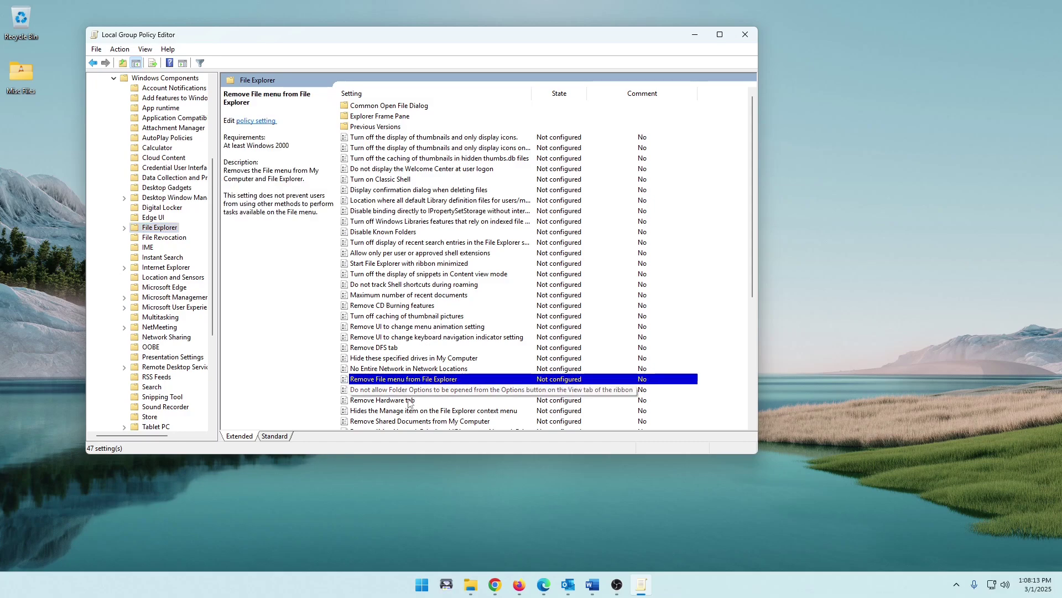
{"action": "left_click", "coordinate": [409, 401]}
{"action": "scroll", "coordinate": [409, 402], "scroll_direction": "down", "scroll_amount": 1}
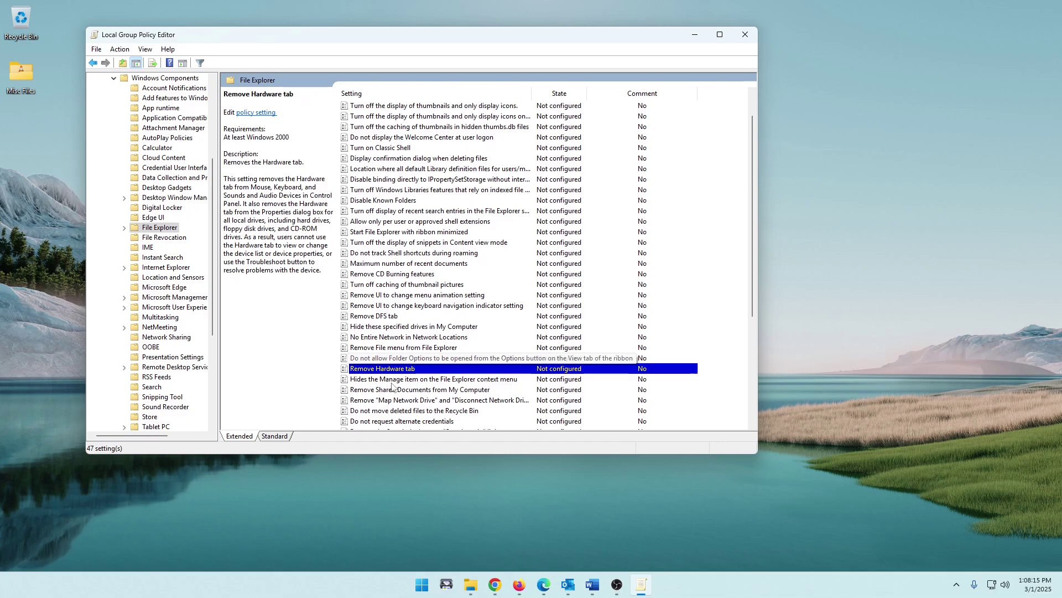
{"action": "left_click", "coordinate": [391, 402]}
{"action": "scroll", "coordinate": [390, 402], "scroll_direction": "down", "scroll_amount": 3}
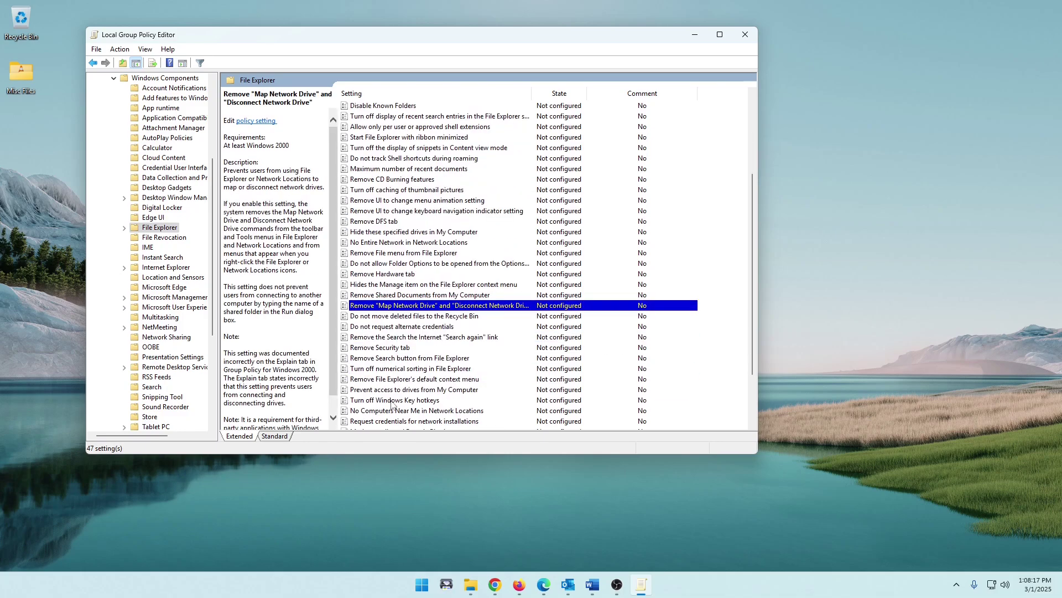
{"action": "left_click", "coordinate": [384, 349]}
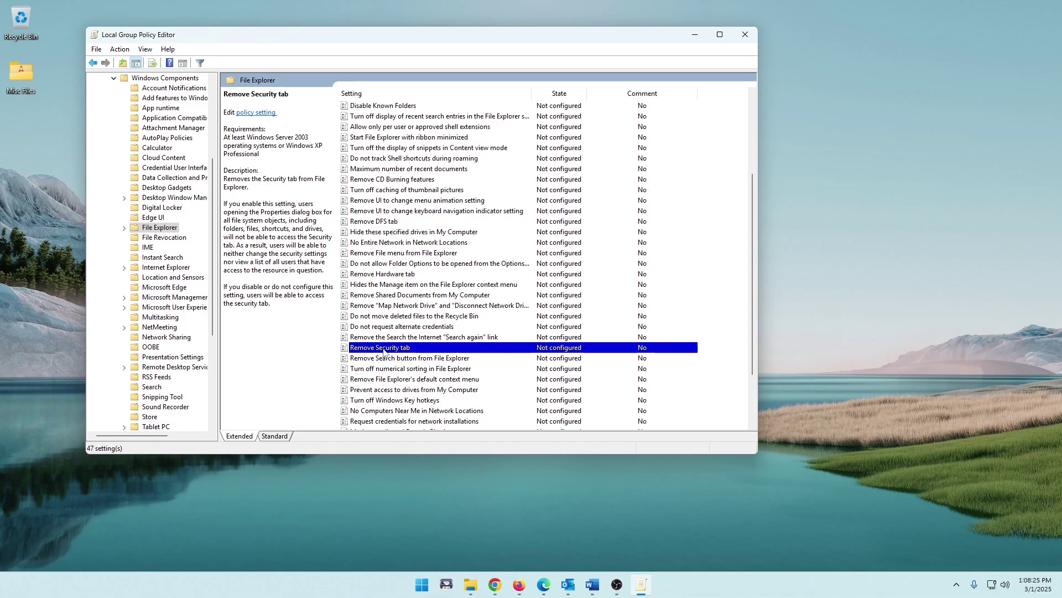
- Set the Remove Security tab policy to Enabled and apply it
{"action": "right_click", "coordinate": [384, 350]}
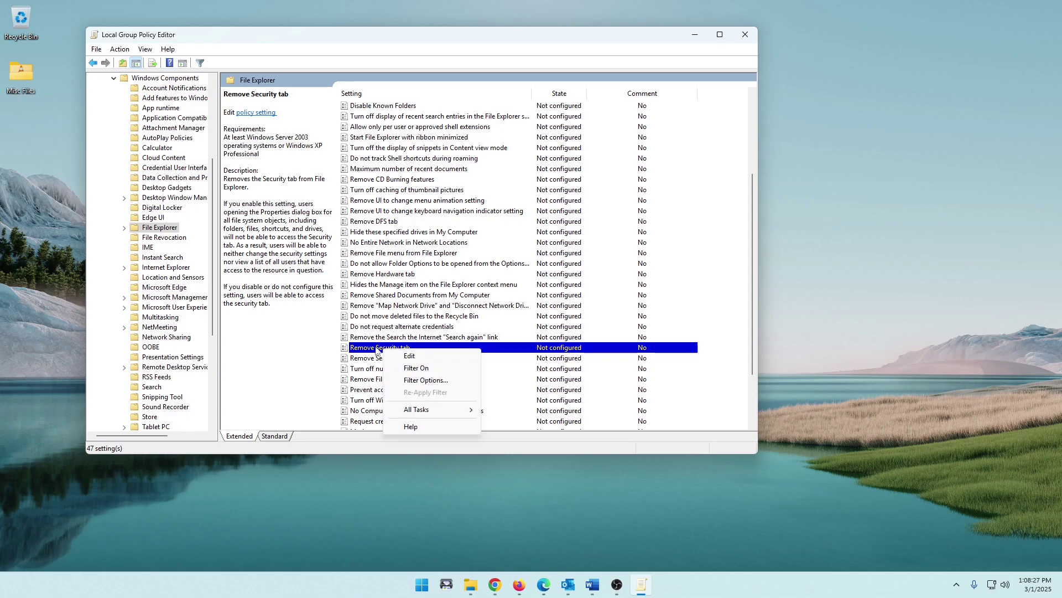
{"action": "left_click", "coordinate": [409, 356]}
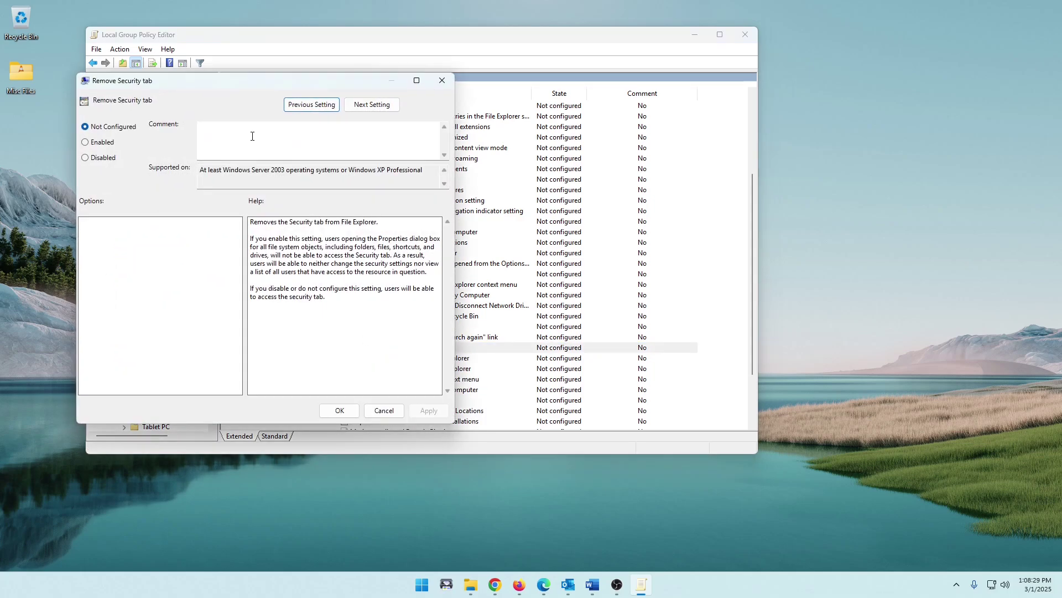
{"action": "left_click_drag", "start_coordinate": [221, 83], "coordinate": [278, 65]}
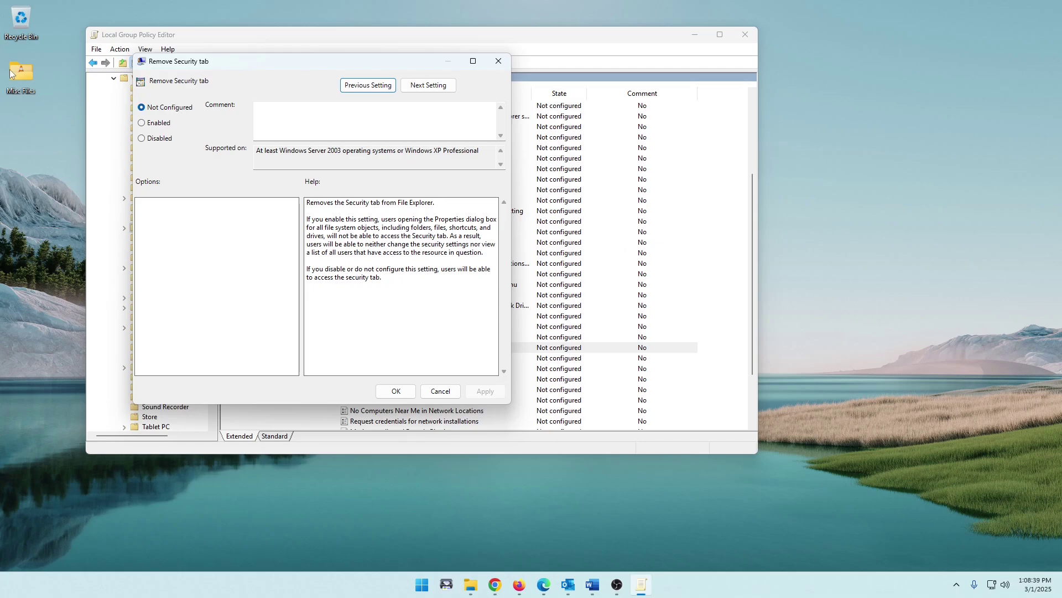
{"action": "left_click", "coordinate": [159, 123]}
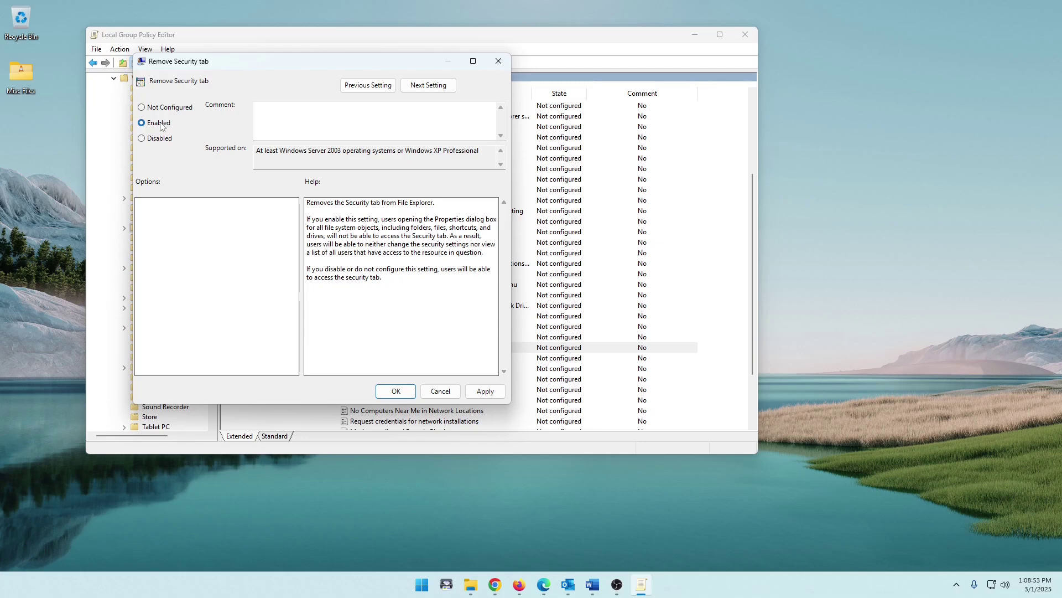
{"action": "left_click", "coordinate": [485, 391]}
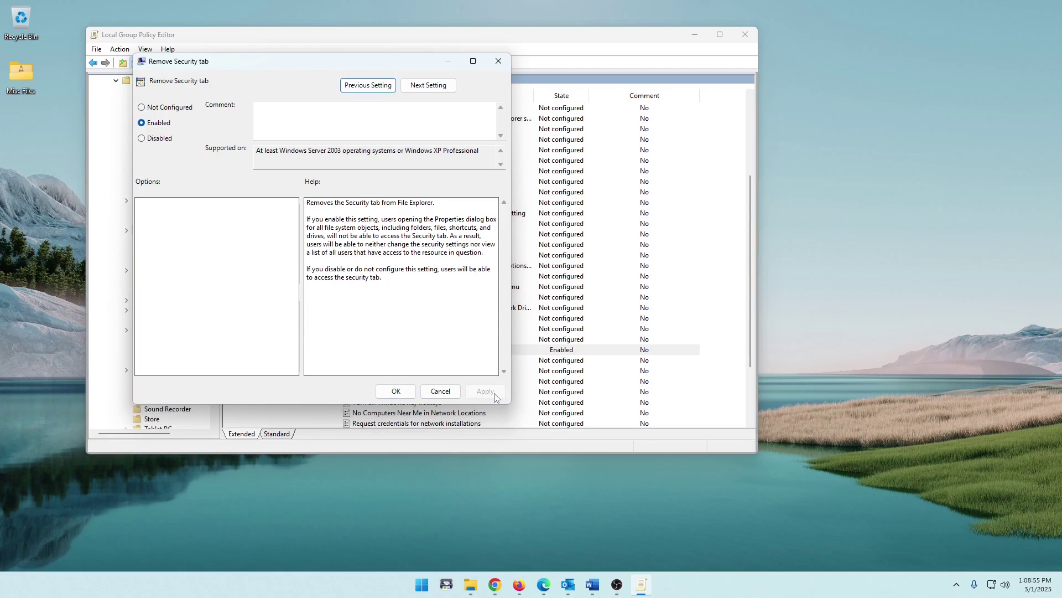
- Check Misc Files Properties, then set Remove Security tab to Not Configured and apply
{"action": "right_click", "coordinate": [18, 70]}
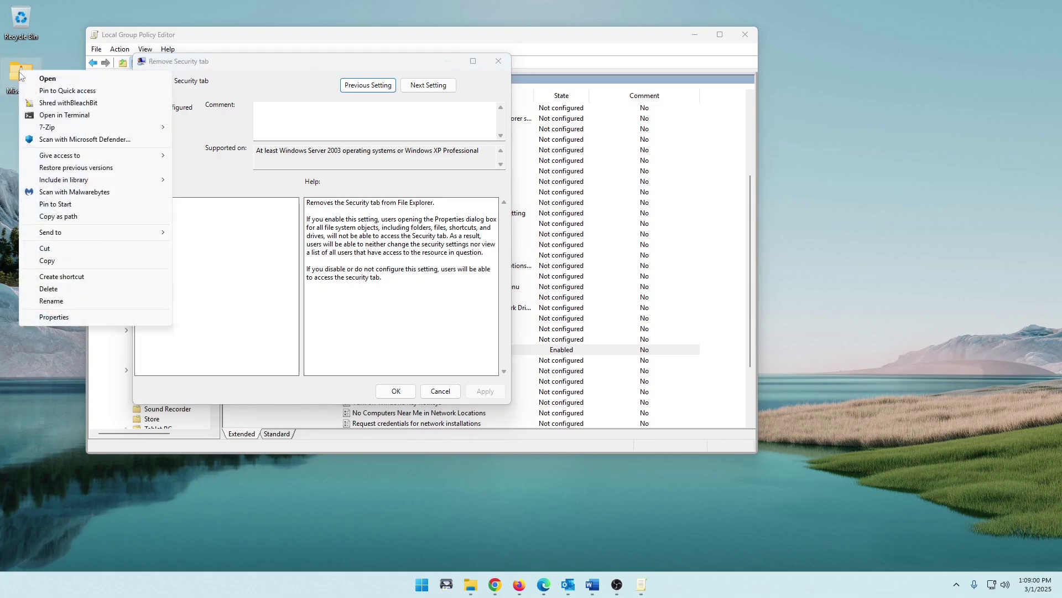
{"action": "left_click", "coordinate": [53, 317]}
{"action": "left_click_drag", "start_coordinate": [120, 78], "coordinate": [249, 98]}
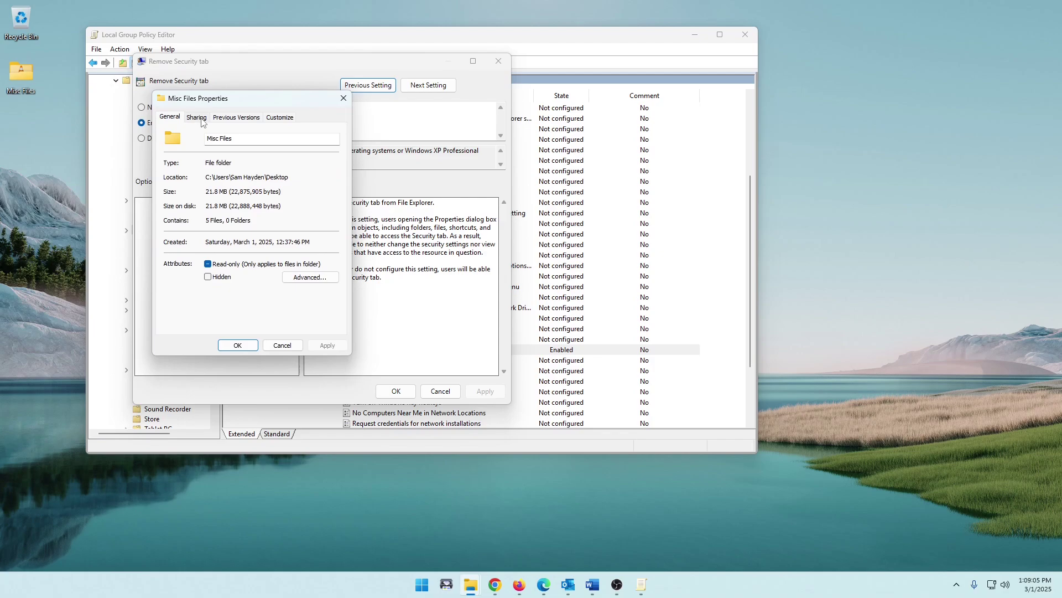
{"action": "left_click", "coordinate": [286, 346]}
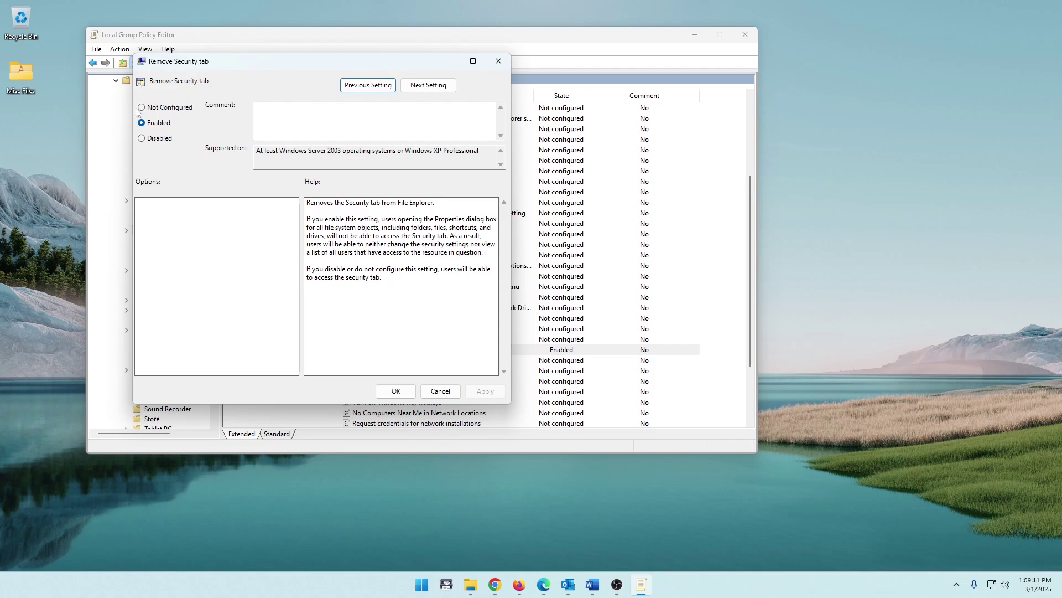
{"action": "left_click", "coordinate": [173, 110]}
{"action": "left_click", "coordinate": [485, 391]}
- Reopen Misc Files Properties to confirm the Security tab is back, then close the policy with OK
{"action": "right_click", "coordinate": [25, 72]}
{"action": "left_click", "coordinate": [72, 325]}
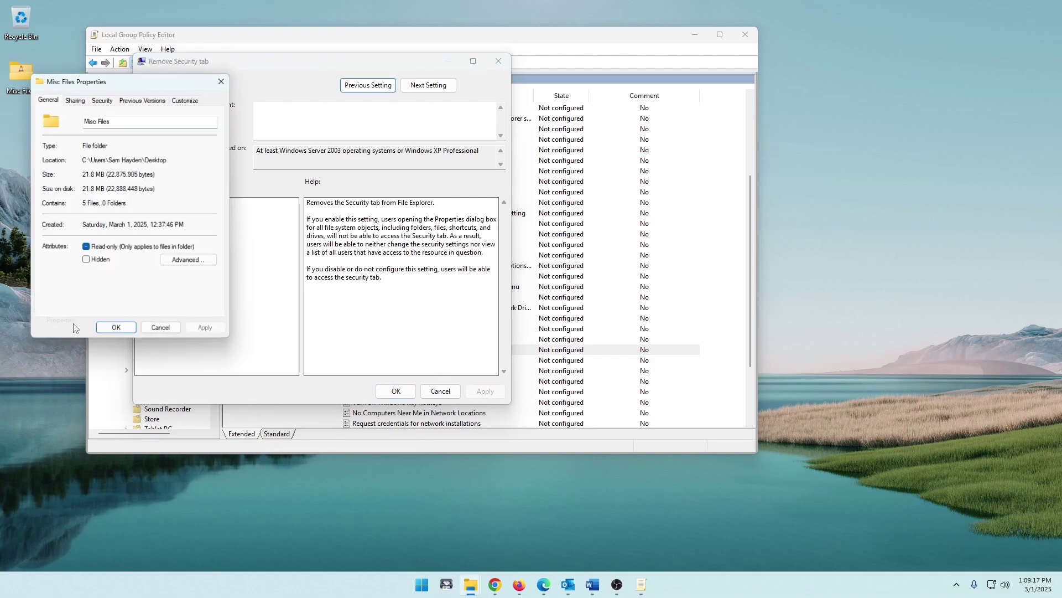
{"action": "left_click", "coordinate": [103, 102]}
{"action": "left_click", "coordinate": [47, 101]}
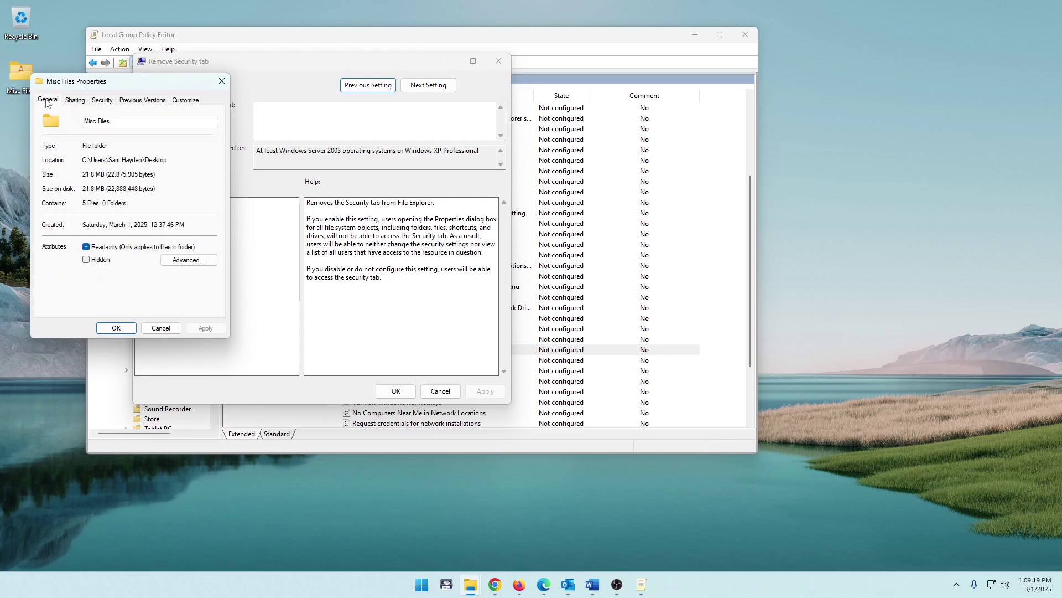
{"action": "left_click", "coordinate": [222, 81]}
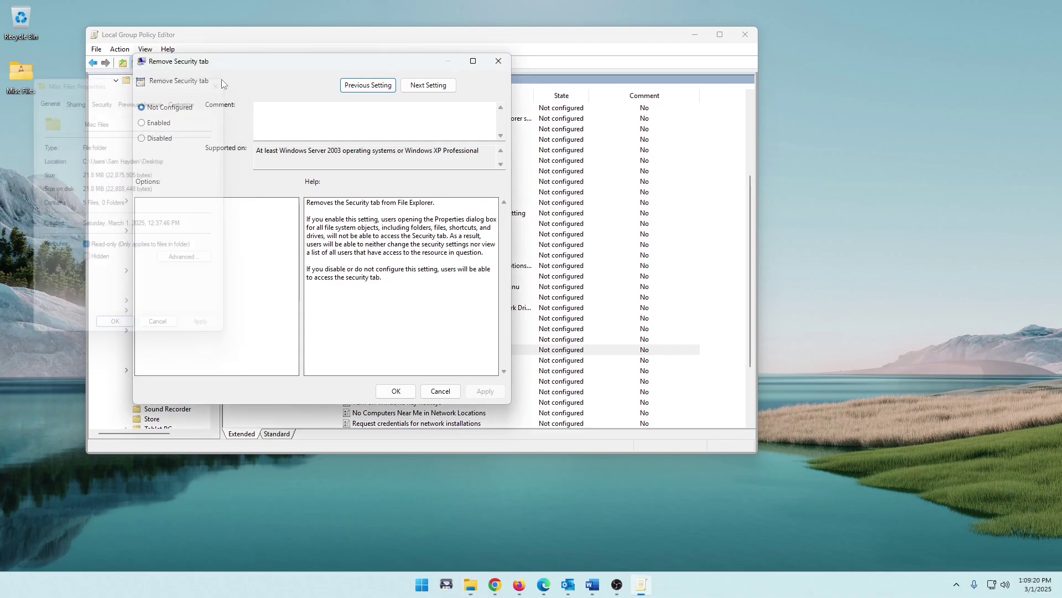
{"action": "left_click", "coordinate": [397, 391]}
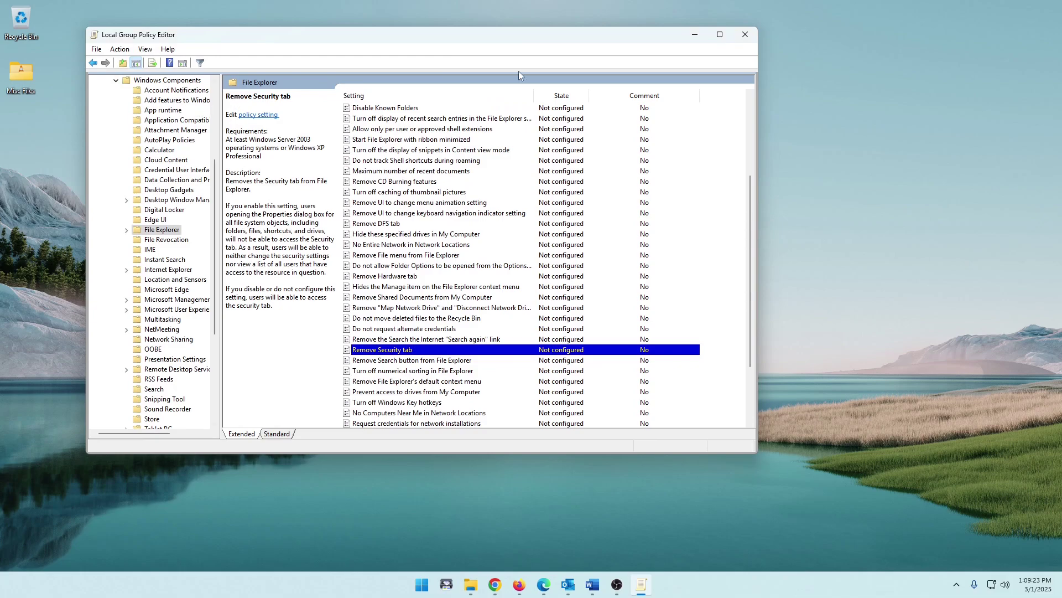
- Close the Group Policy Editor and search the Start menu for regedit
{"action": "left_click", "coordinate": [744, 35]}
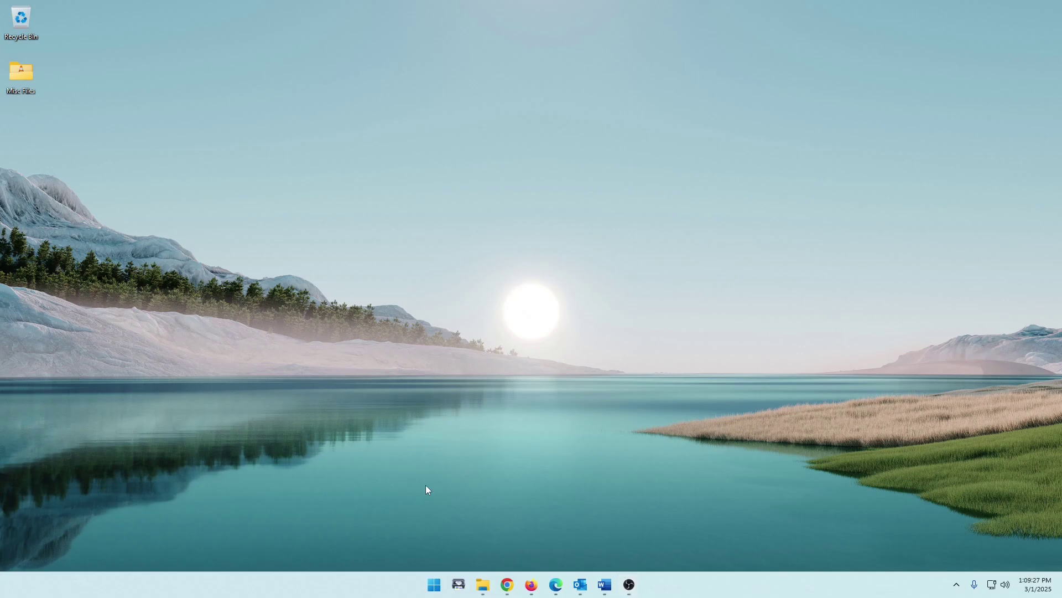
{"action": "left_click", "coordinate": [433, 584]}
{"action": "type", "text": "regedi"}
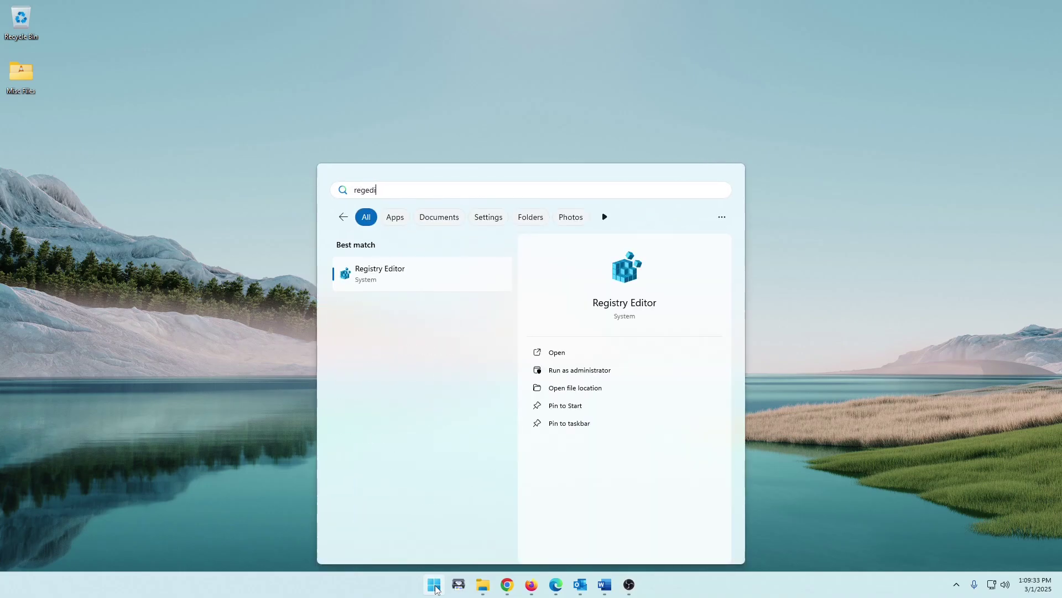
{"action": "type", "text": "t"}
- Launch Registry Editor, enlarge its window, and collapse HKEY_CLASSES_ROOT to show five root hives
{"action": "left_click", "coordinate": [378, 272]}
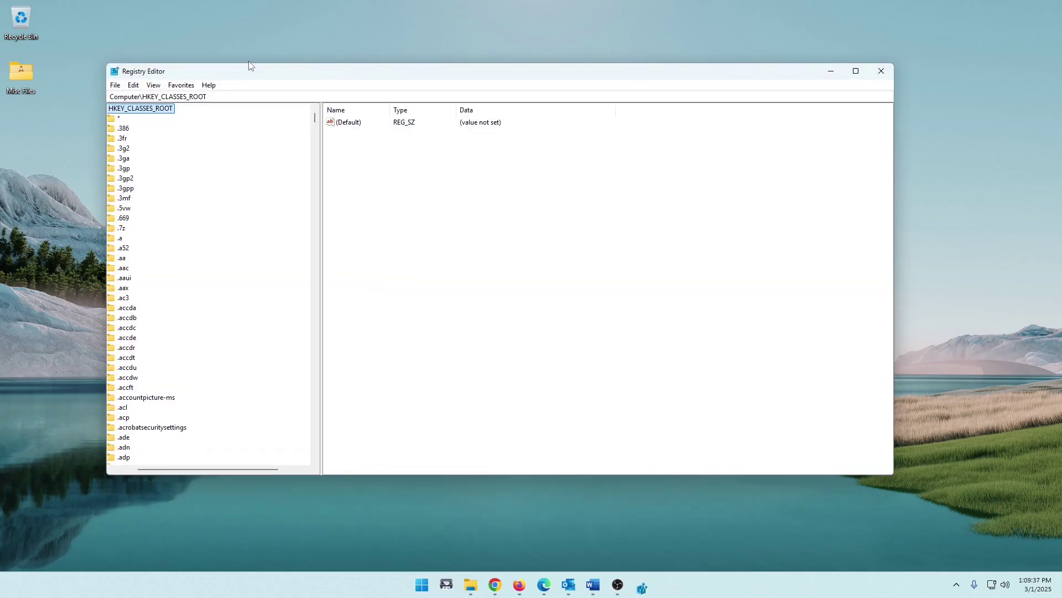
{"action": "left_click_drag", "start_coordinate": [287, 77], "coordinate": [252, 40]}
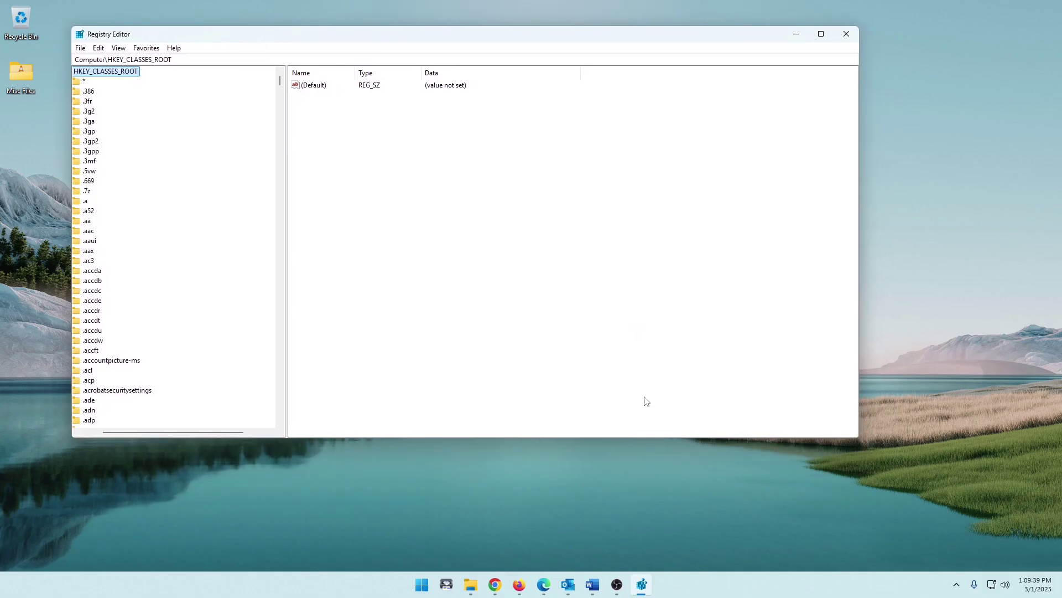
{"action": "left_click_drag", "start_coordinate": [855, 437], "coordinate": [1004, 540]}
{"action": "left_click_drag", "start_coordinate": [149, 535], "coordinate": [114, 534]}
{"action": "scroll", "coordinate": [161, 315], "scroll_direction": "up", "scroll_amount": 1}
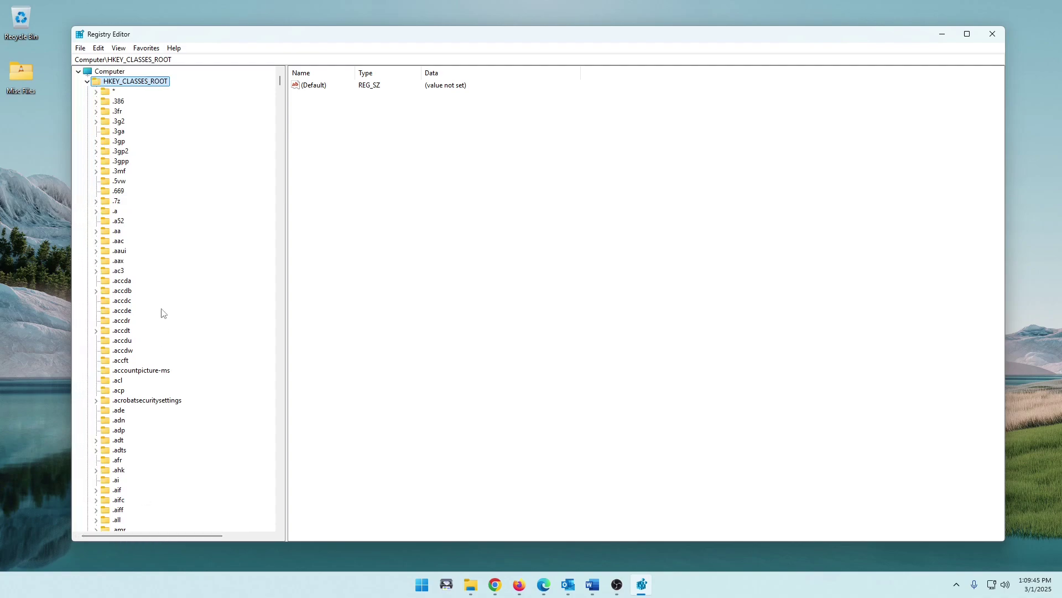
{"action": "left_click", "coordinate": [86, 82]}
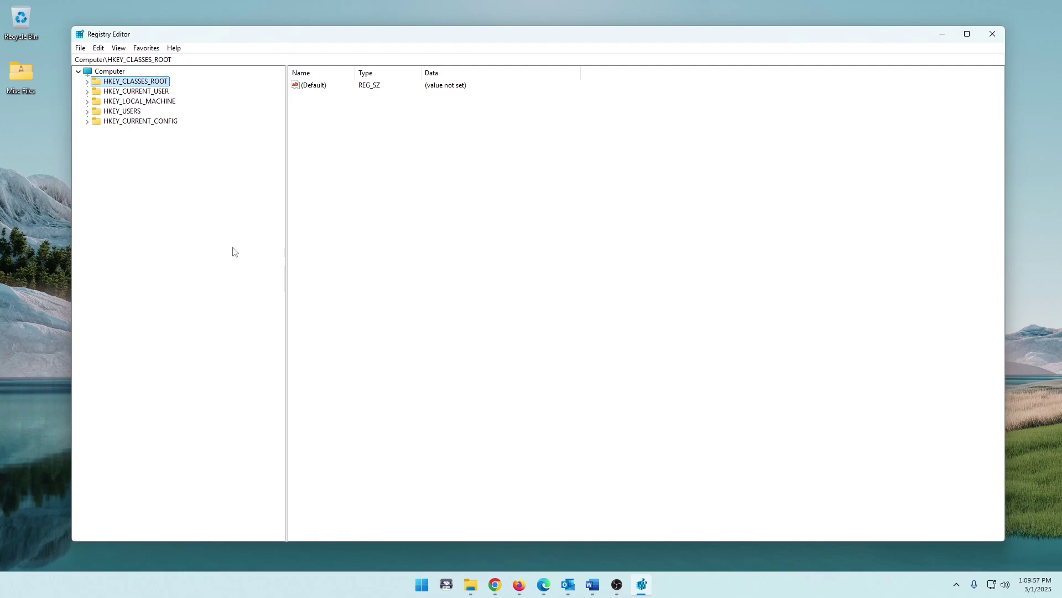
- Expand HKEY_CURRENT_USER\Software\Microsoft\Windows\CurrentVersion in the key tree
{"action": "double_click", "coordinate": [150, 92]}
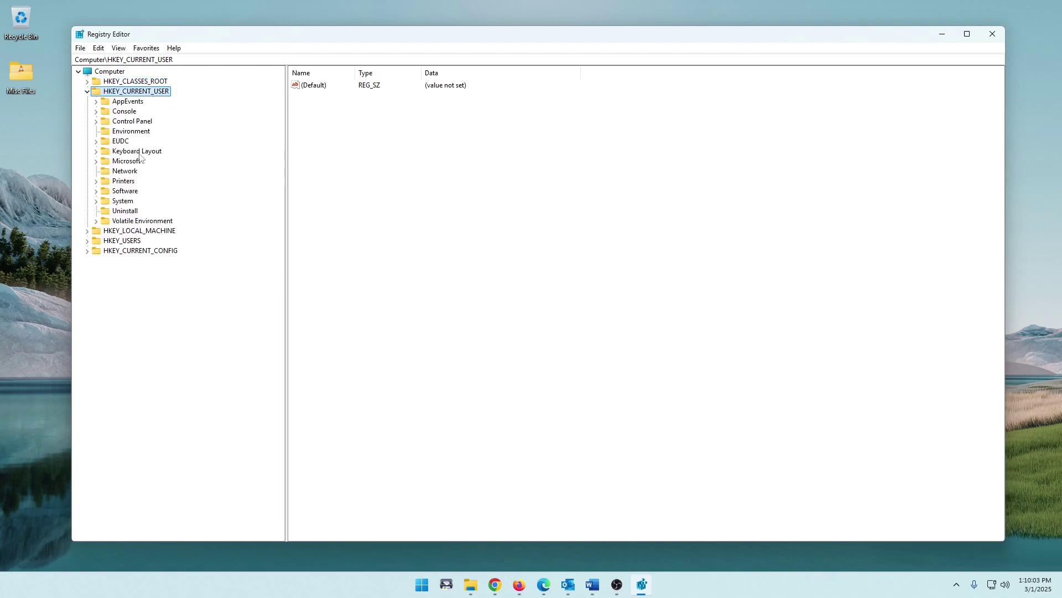
{"action": "double_click", "coordinate": [134, 191]}
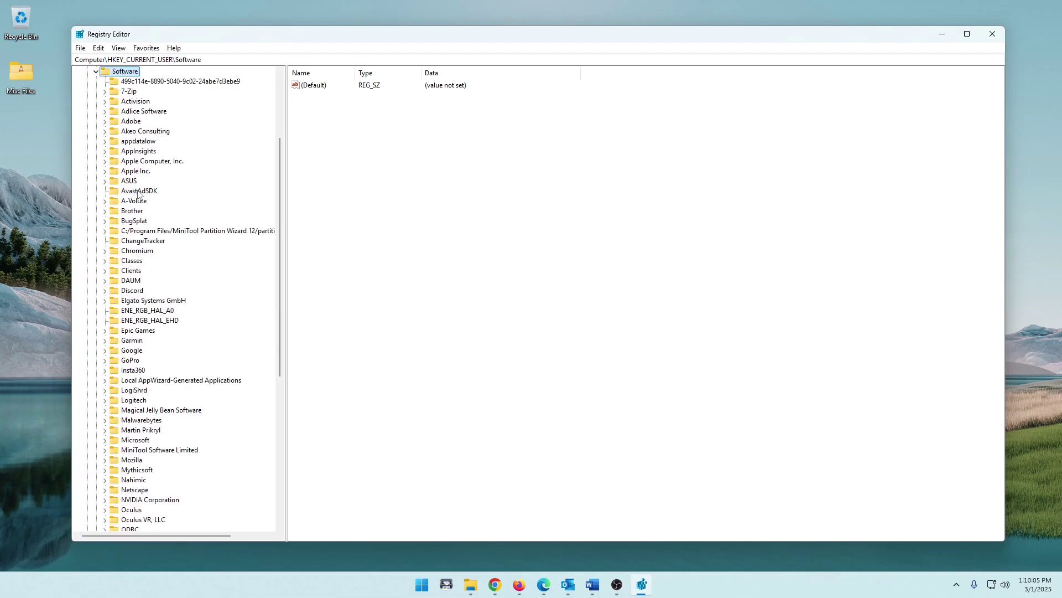
{"action": "scroll", "coordinate": [145, 261], "scroll_direction": "down", "scroll_amount": 8}
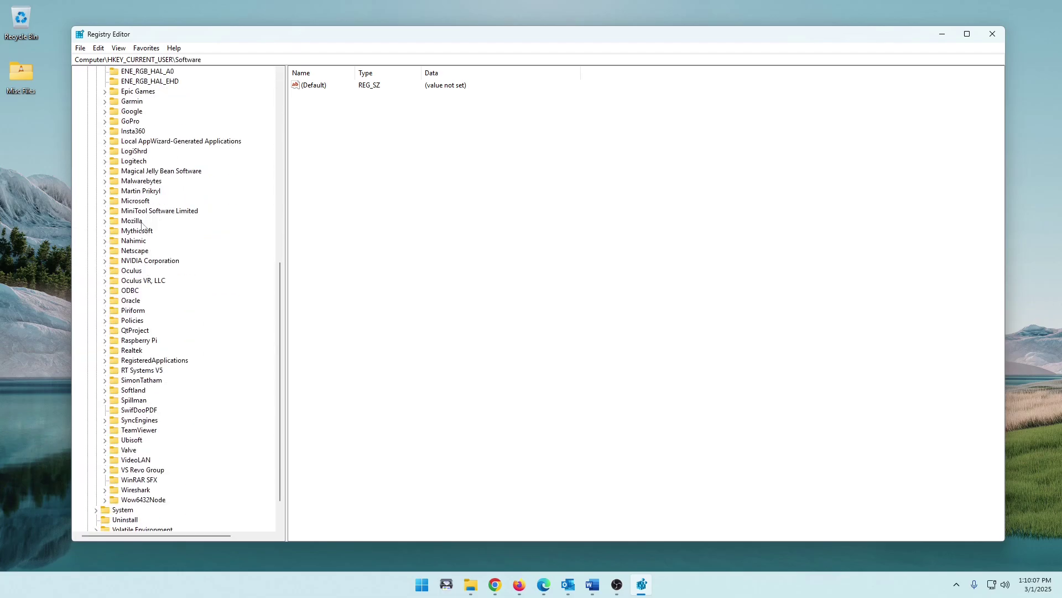
{"action": "left_click", "coordinate": [143, 204]}
{"action": "double_click", "coordinate": [142, 203]}
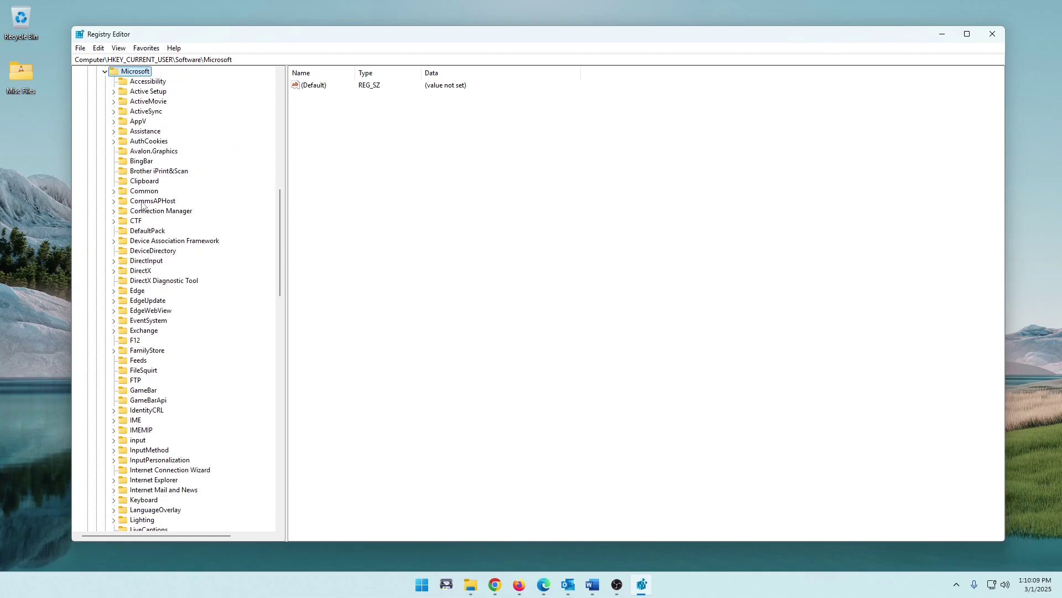
{"action": "scroll", "coordinate": [166, 266], "scroll_direction": "down", "scroll_amount": 11}
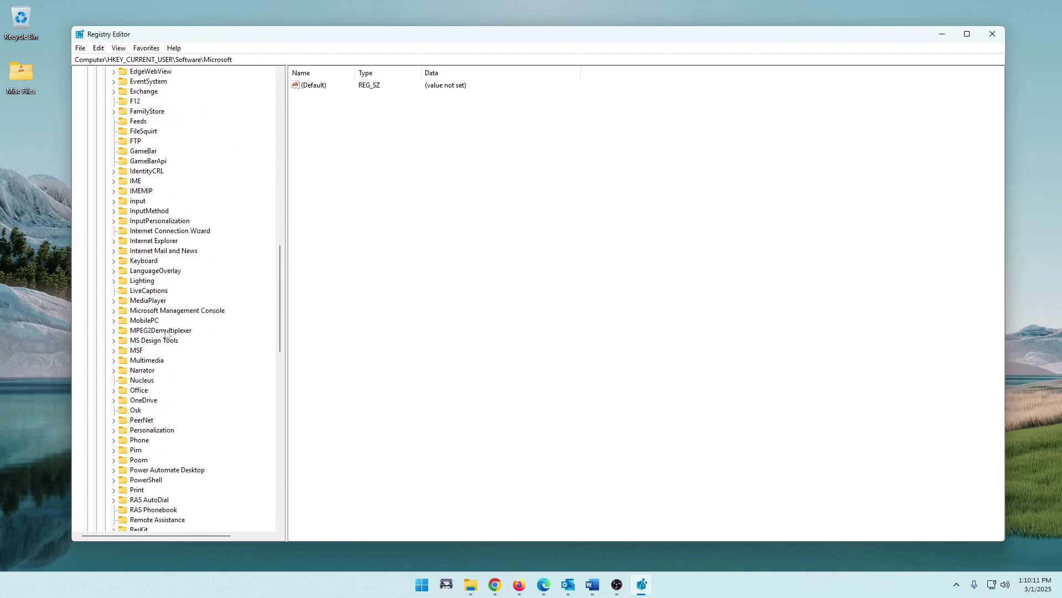
{"action": "scroll", "coordinate": [157, 315], "scroll_direction": "down", "scroll_amount": 14}
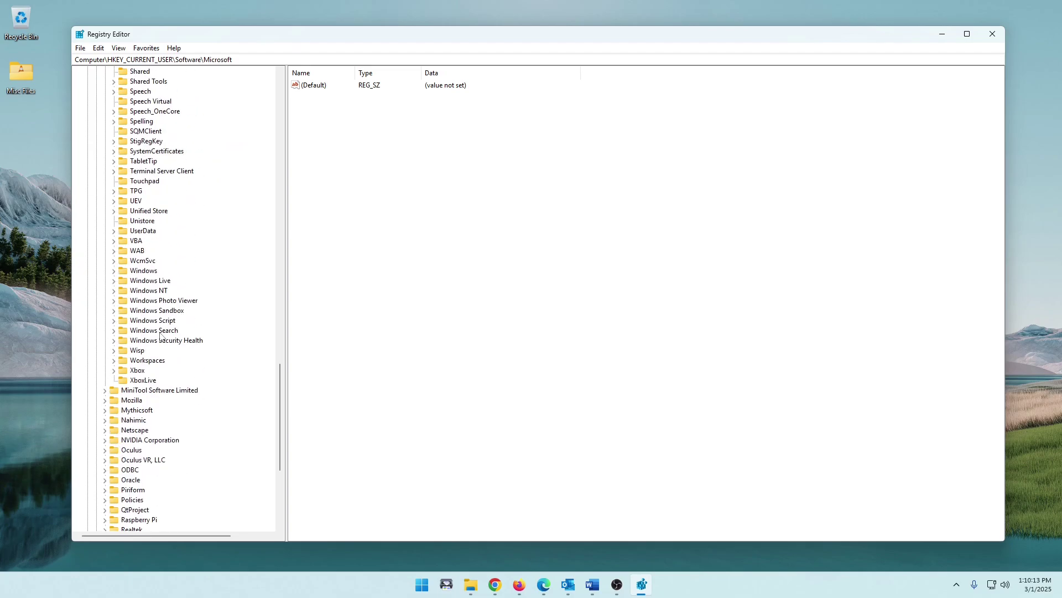
{"action": "double_click", "coordinate": [148, 272]}
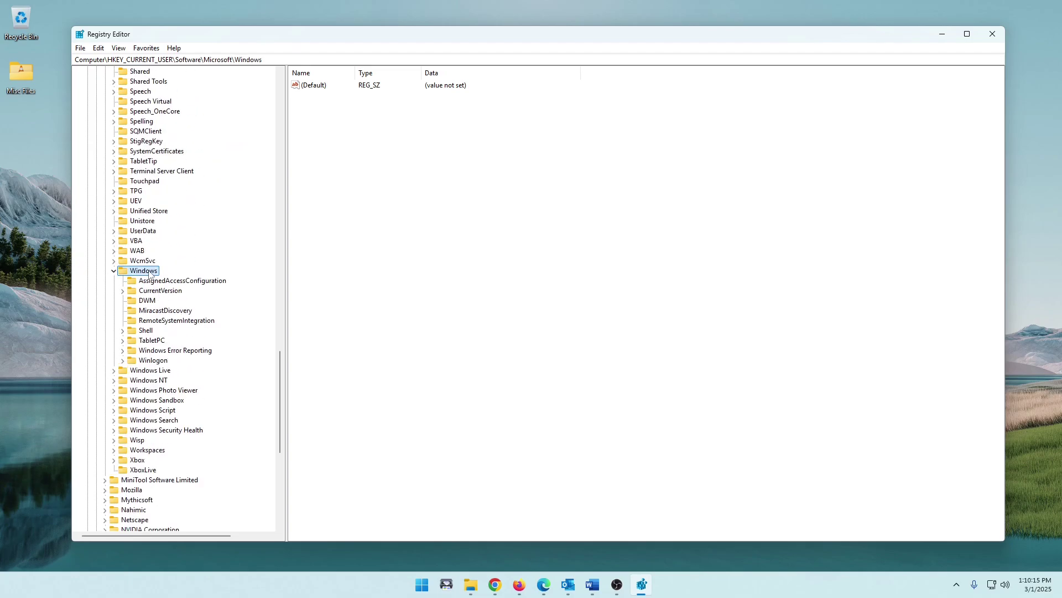
{"action": "double_click", "coordinate": [170, 290]}
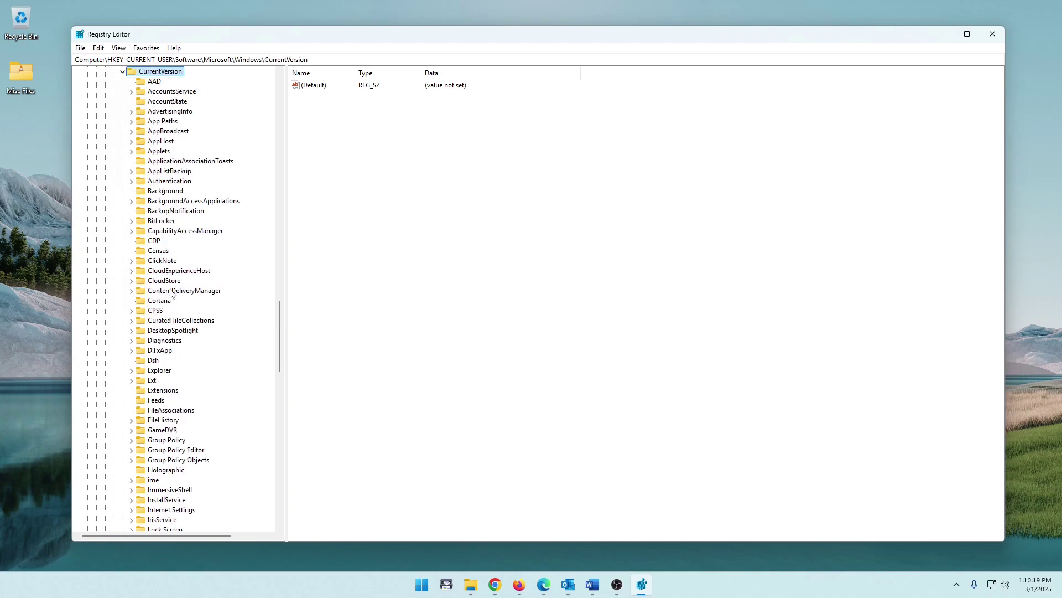
- Expand Policies and switch between its Explorer subkey and Policies, ending on Policies
{"action": "scroll", "coordinate": [173, 310], "scroll_direction": "down", "scroll_amount": 6}
{"action": "scroll", "coordinate": [173, 321], "scroll_direction": "down", "scroll_amount": 4}
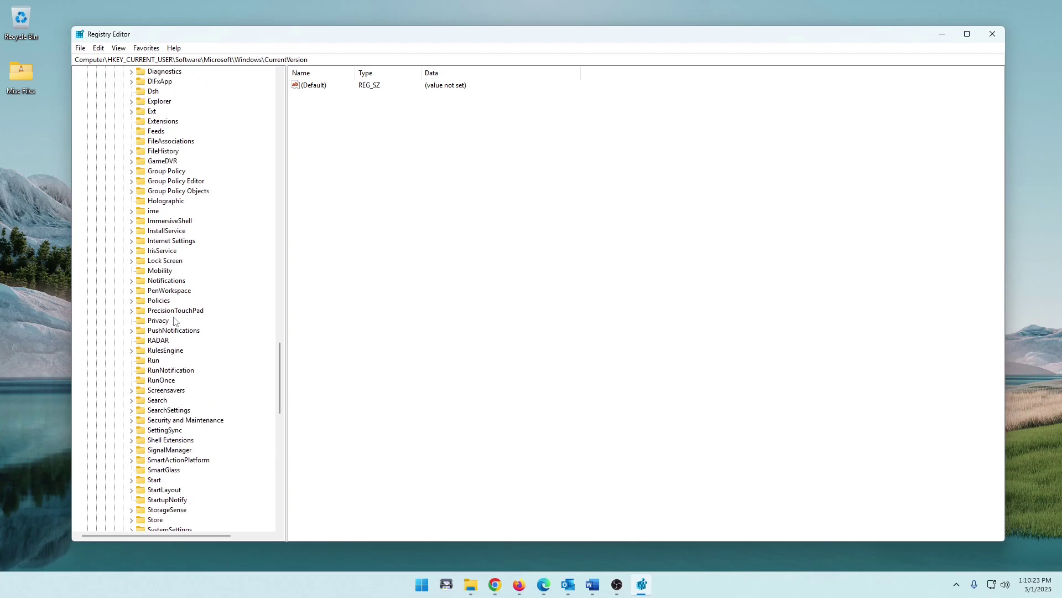
{"action": "double_click", "coordinate": [160, 300]}
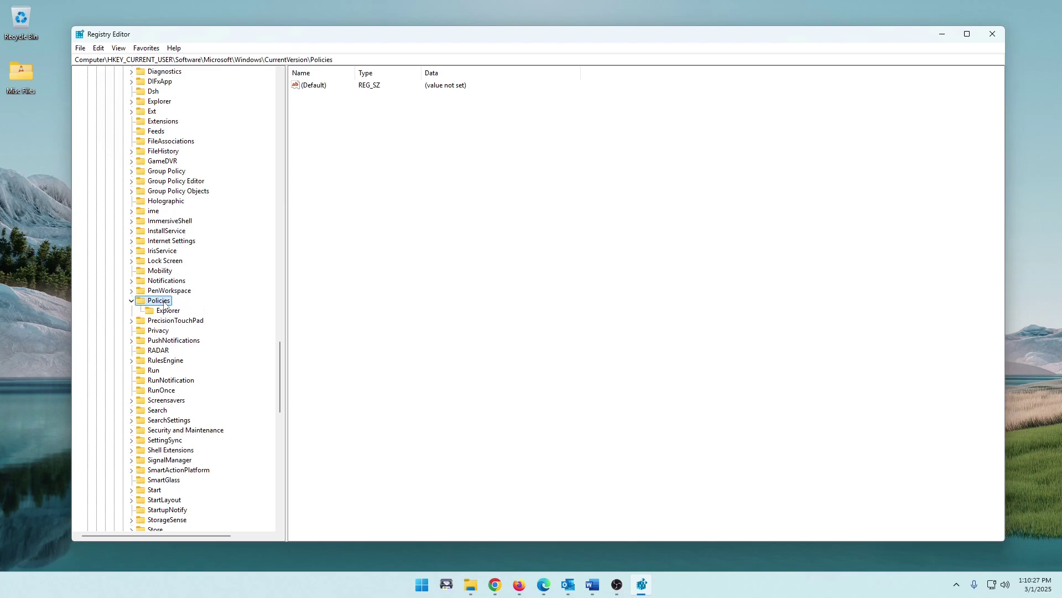
{"action": "left_click", "coordinate": [166, 312]}
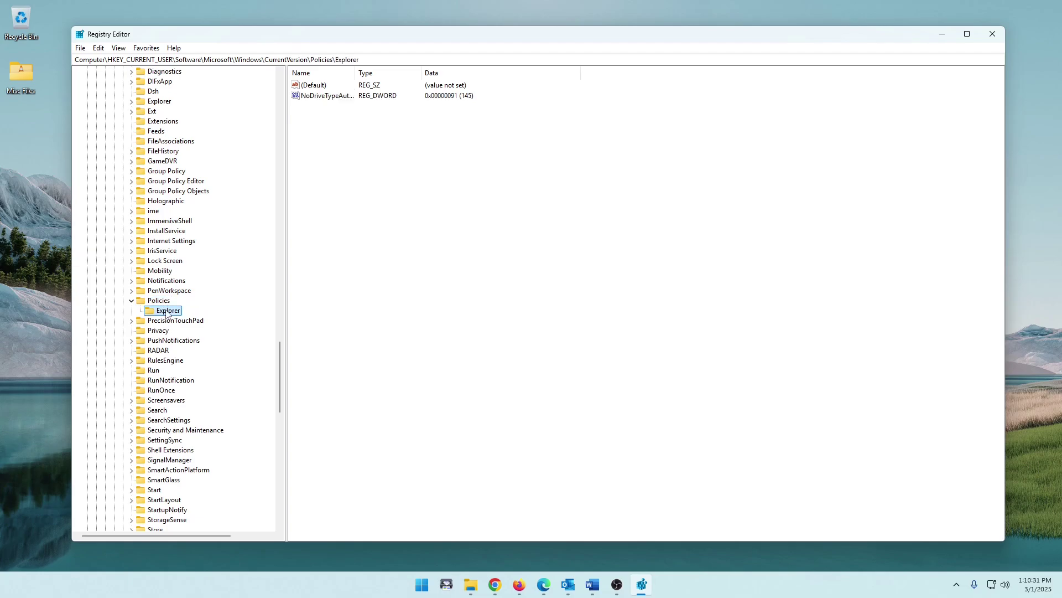
{"action": "left_click", "coordinate": [162, 302]}
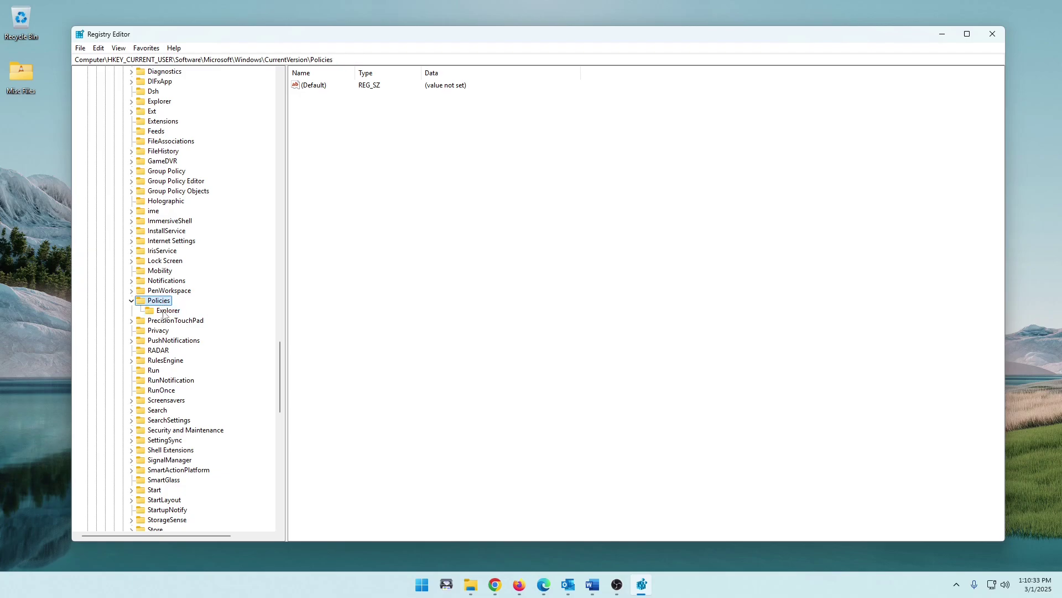
{"action": "left_click", "coordinate": [165, 312]}
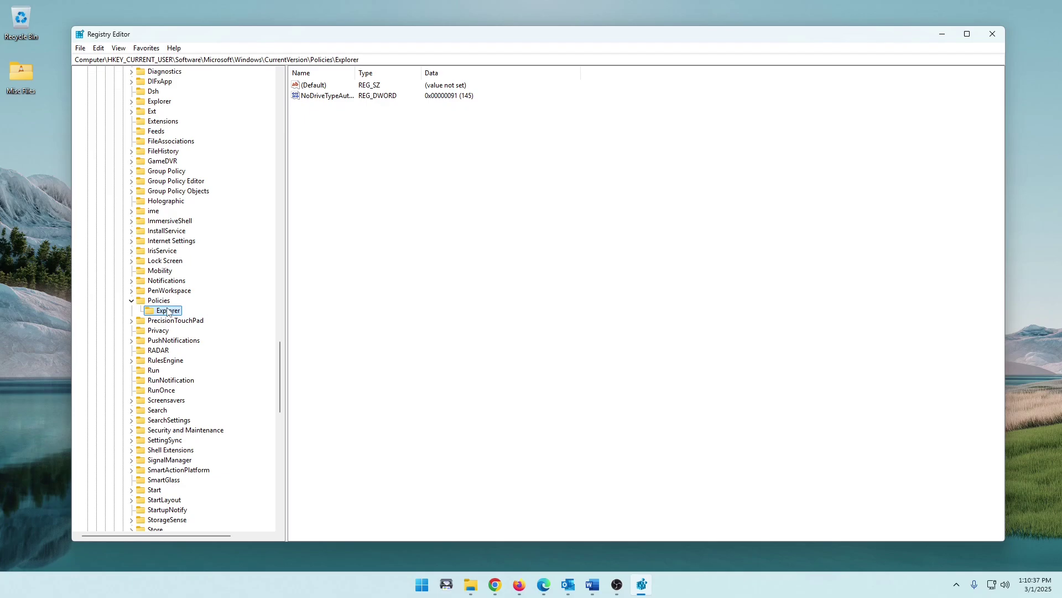
{"action": "left_click", "coordinate": [164, 303]}
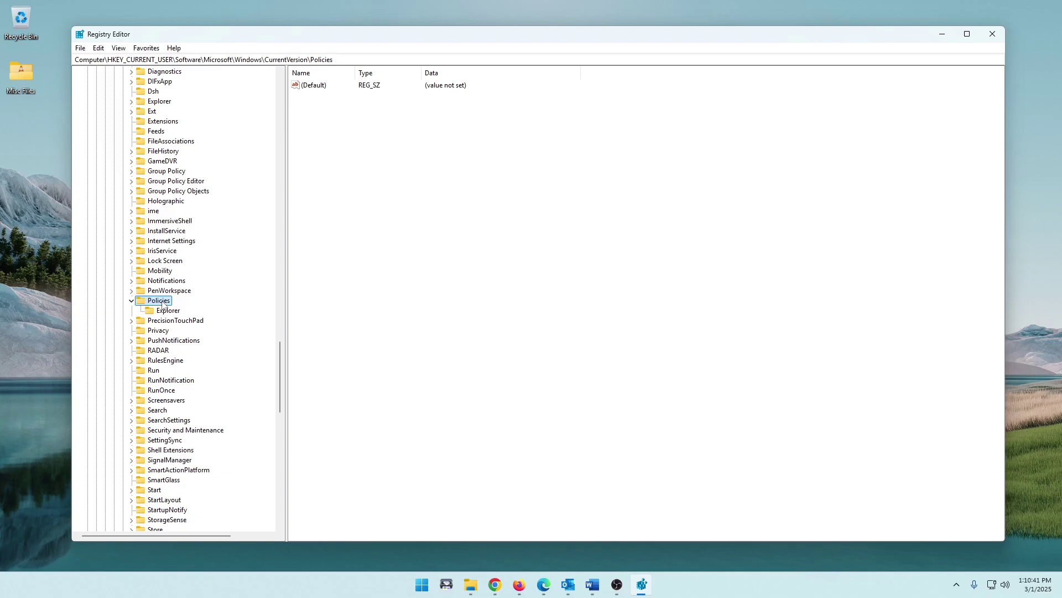
- Create a new subkey under Policies, keeping the default name New Key #1
{"action": "right_click", "coordinate": [163, 304]}
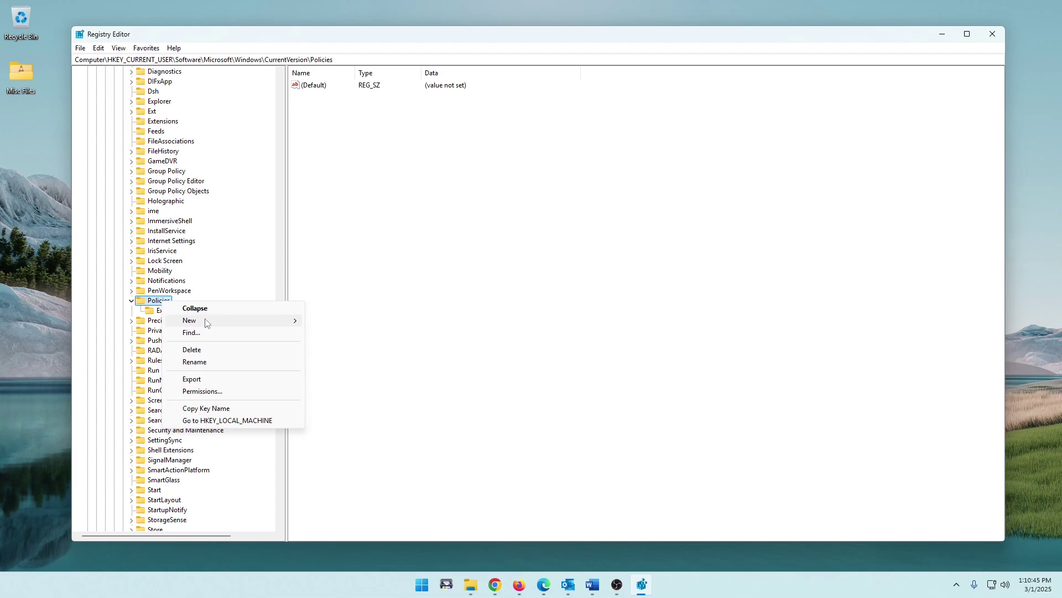
{"action": "mouse_move", "coordinate": [205, 321]}
{"action": "left_click", "coordinate": [330, 323]}
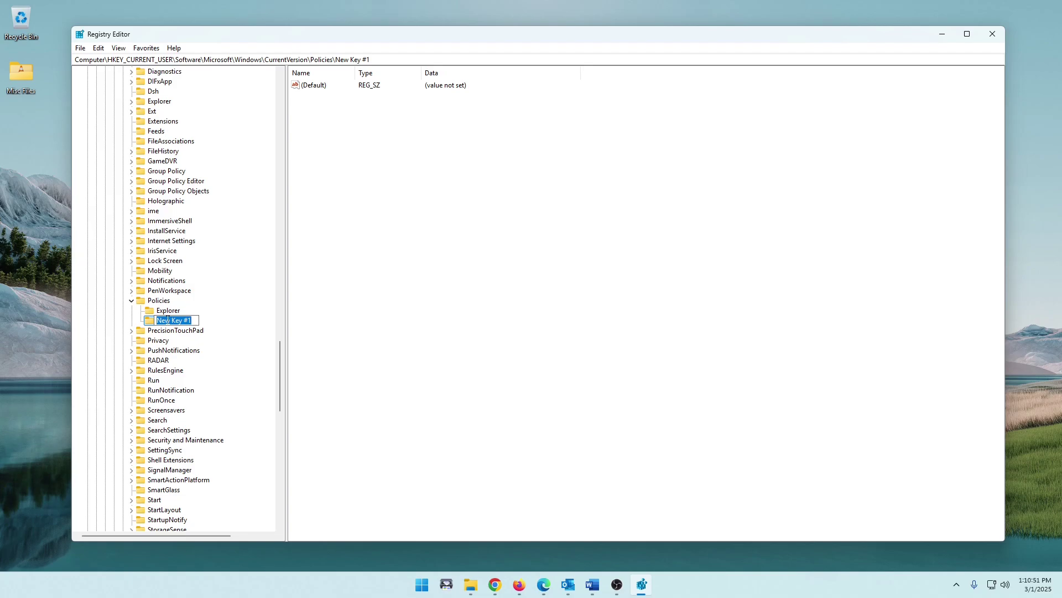
{"action": "left_click", "coordinate": [411, 332]}
{"action": "left_click", "coordinate": [174, 321]}
- Delete New Key #1 and confirm the deletion
{"action": "right_click", "coordinate": [174, 322]}
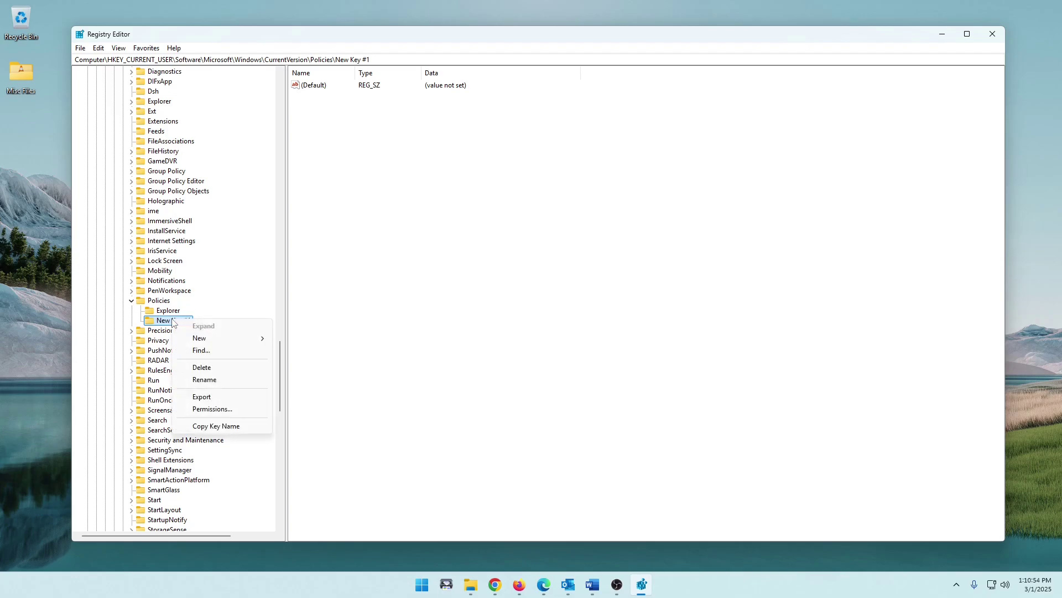
{"action": "left_click", "coordinate": [208, 368]}
{"action": "left_click", "coordinate": [590, 290]}
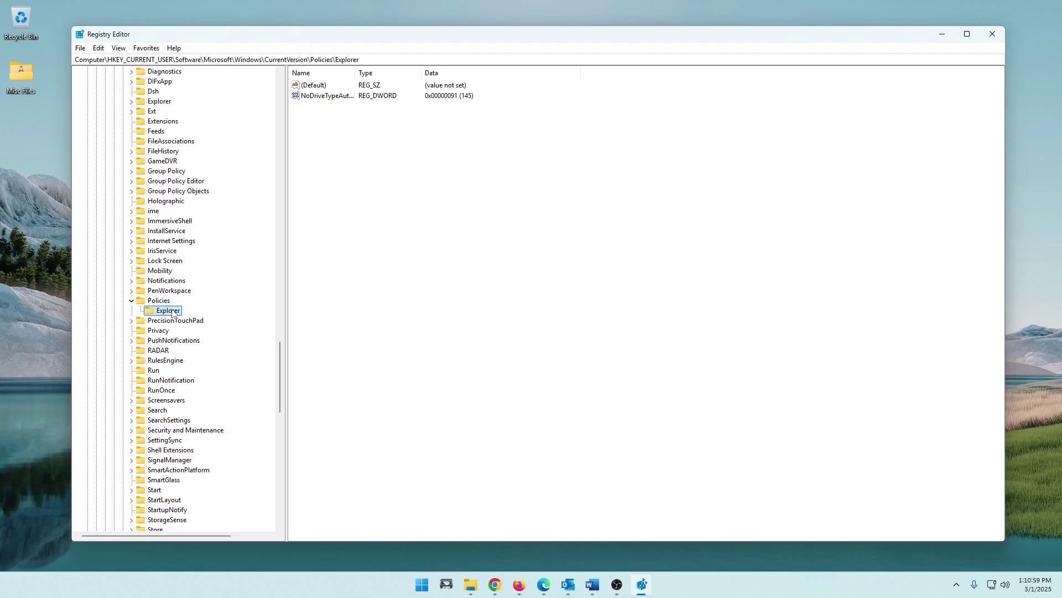
- Add a DWORD (32-bit) value named NoSecurityTab to the Explorer key
{"action": "left_click", "coordinate": [373, 247]}
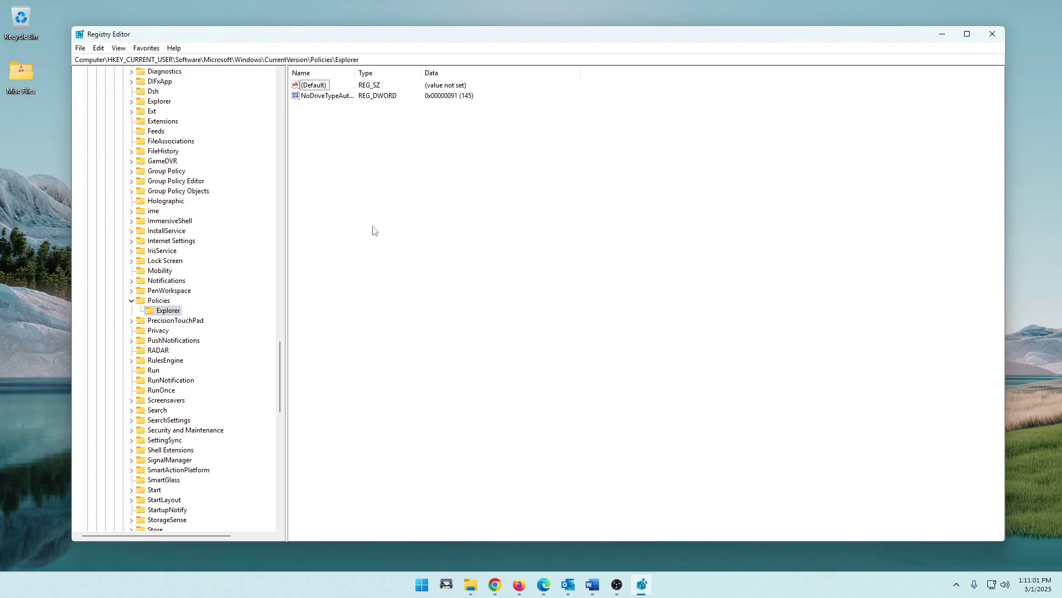
{"action": "right_click", "coordinate": [330, 144]}
{"action": "mouse_move", "coordinate": [362, 150]}
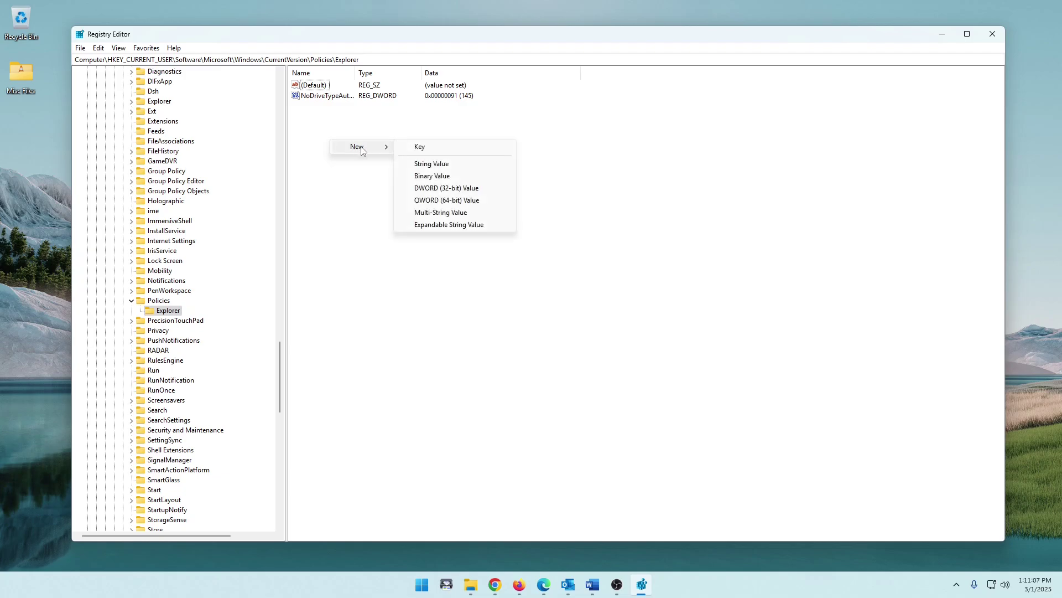
{"action": "left_click", "coordinate": [453, 189]}
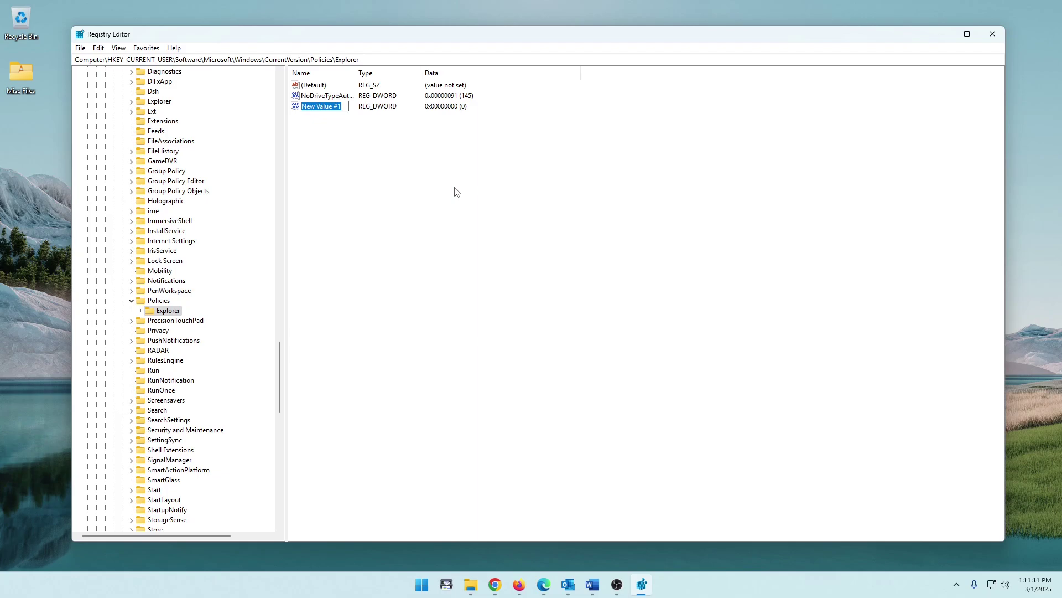
{"action": "type", "text": "NoSecurityTab"}
{"action": "left_click_drag", "start_coordinate": [301, 106], "coordinate": [337, 106]}
{"action": "key", "text": "Return"}
- Change the NoSecurityTab DWORD's value data to 1
{"action": "double_click", "coordinate": [327, 108]}
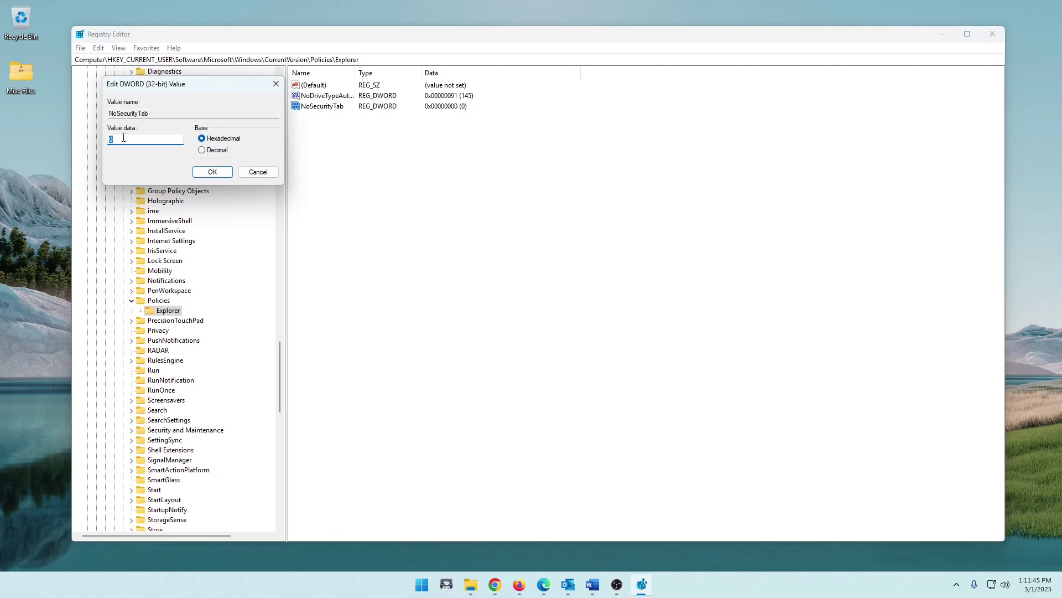
{"action": "left_click", "coordinate": [116, 139]}
{"action": "left_click", "coordinate": [214, 171]}
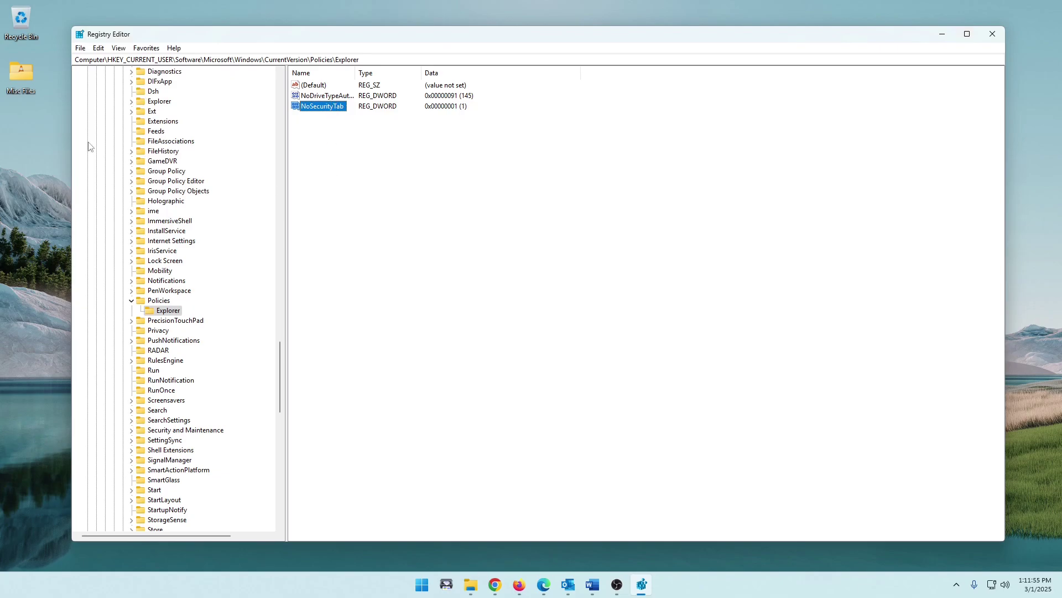
- Check the Misc Files folder's properties to confirm the Security tab is gone, then close them
{"action": "right_click", "coordinate": [24, 72]}
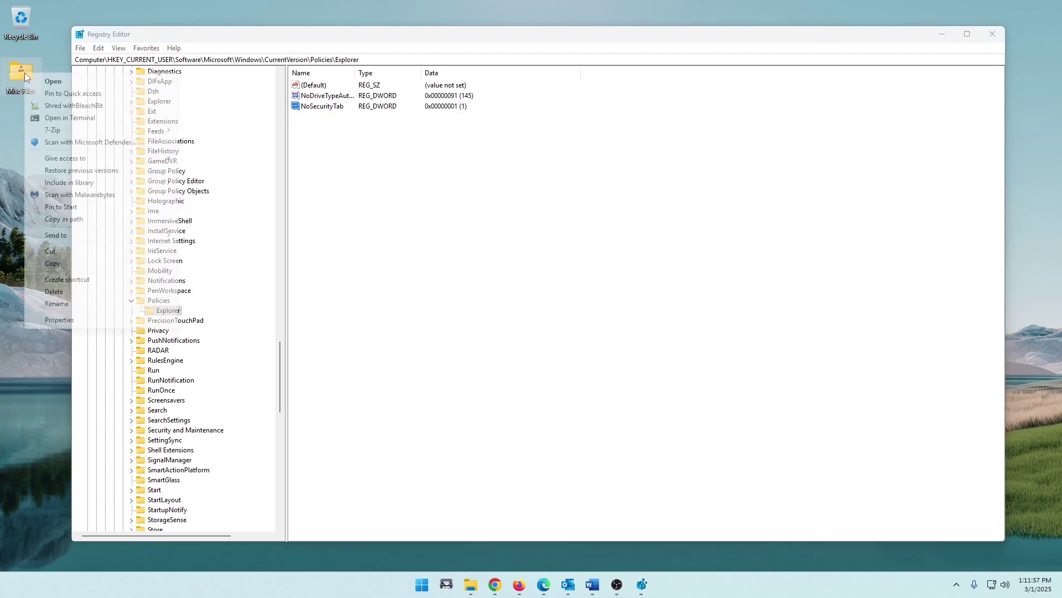
{"action": "left_click", "coordinate": [49, 319]}
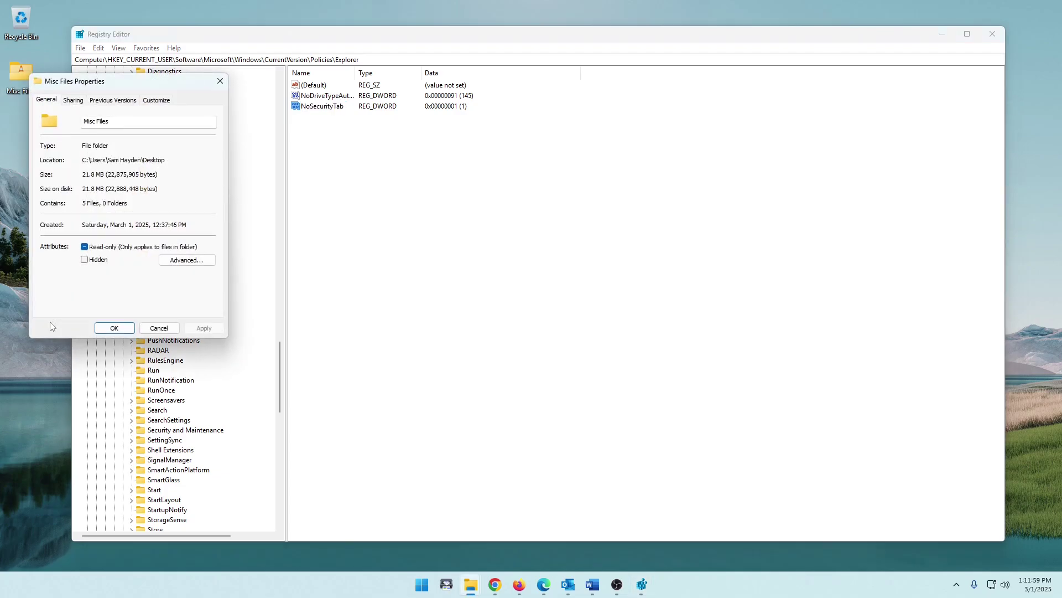
{"action": "left_click_drag", "start_coordinate": [131, 80], "coordinate": [192, 127]}
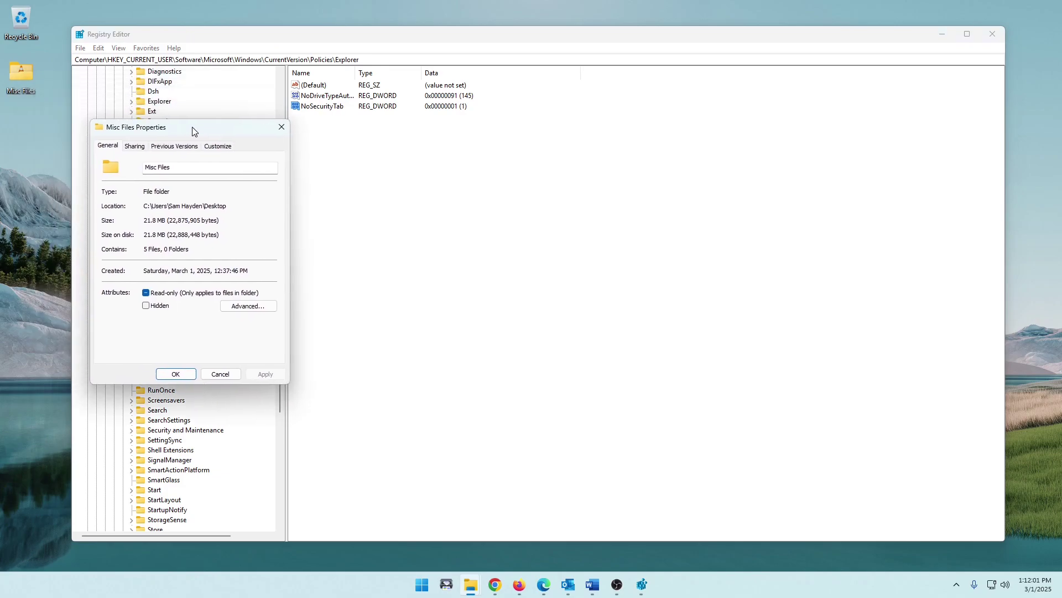
{"action": "left_click", "coordinate": [280, 128]}
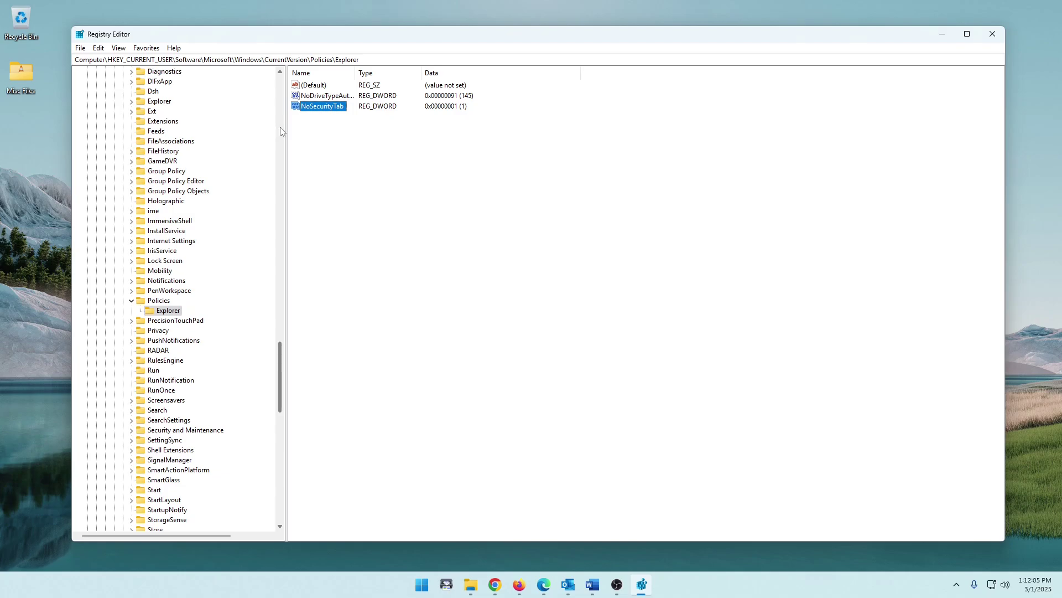
- Change the NoSecurityTab DWORD's value data back to 0
{"action": "double_click", "coordinate": [330, 107]}
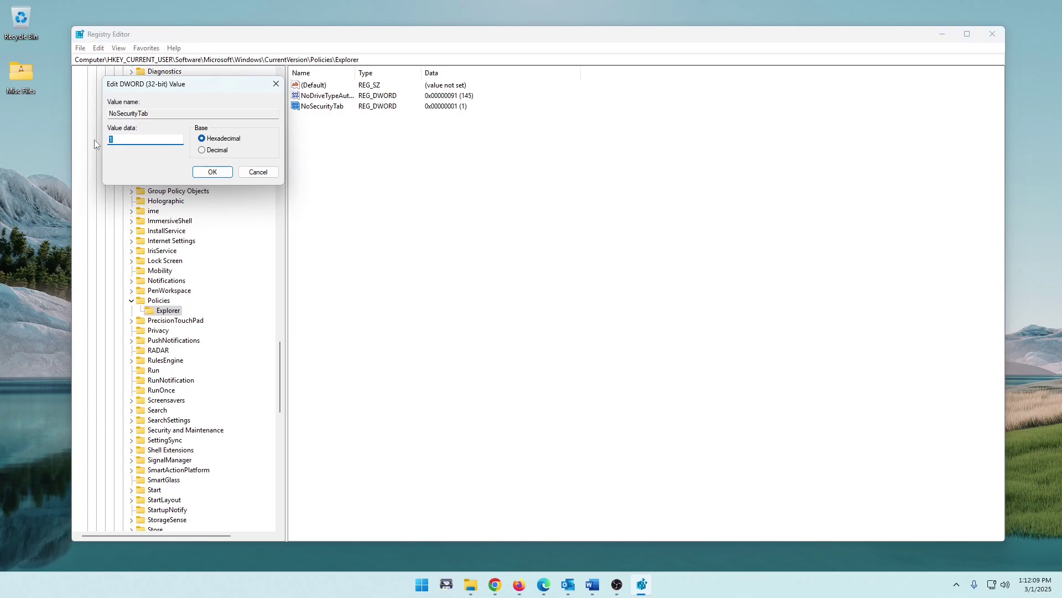
{"action": "type", "text": "0"}
{"action": "left_click", "coordinate": [217, 173]}
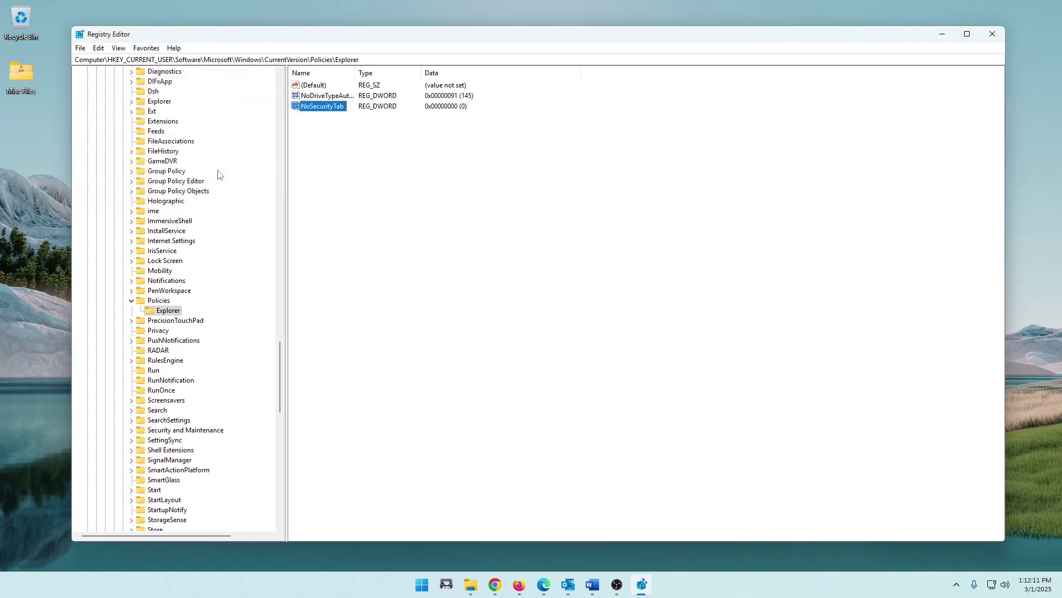
- Open the Misc Files folder's properties, view the restored Security tab, and close the dialog
{"action": "right_click", "coordinate": [22, 74]}
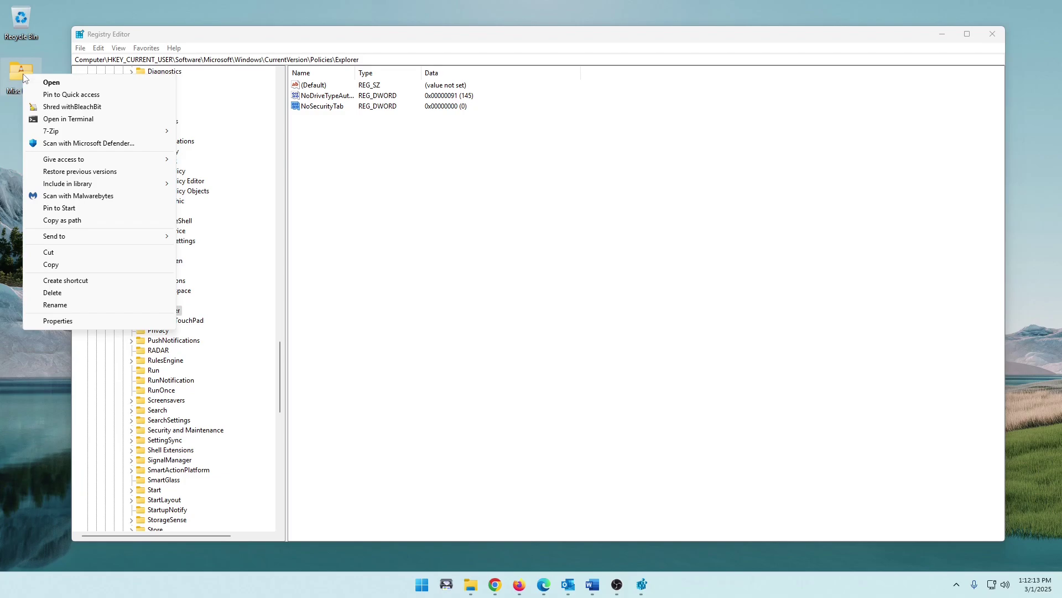
{"action": "left_click", "coordinate": [58, 321]}
{"action": "left_click", "coordinate": [99, 104]}
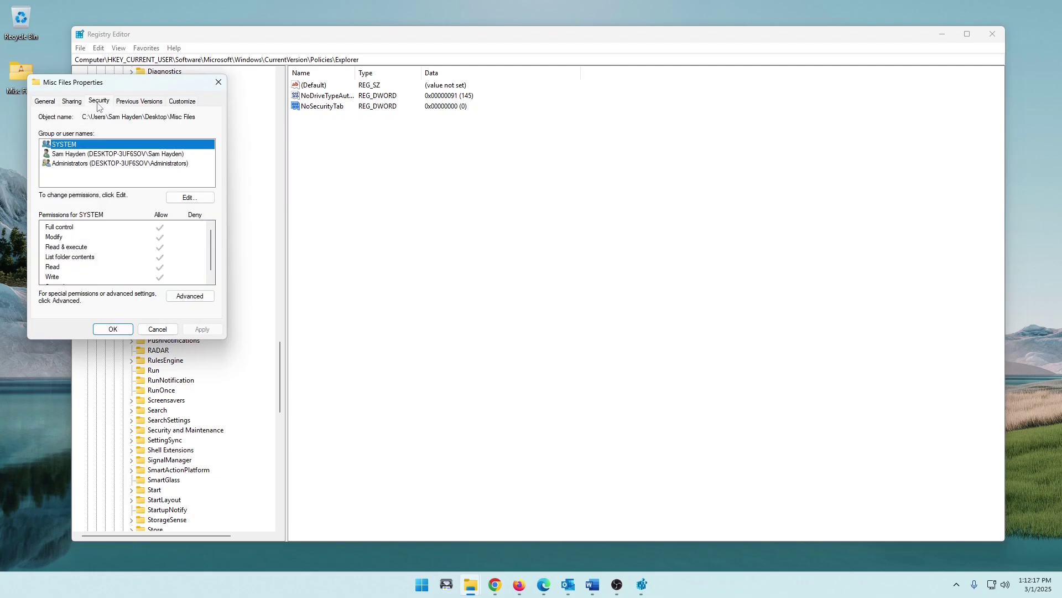
{"action": "left_click", "coordinate": [113, 329]}
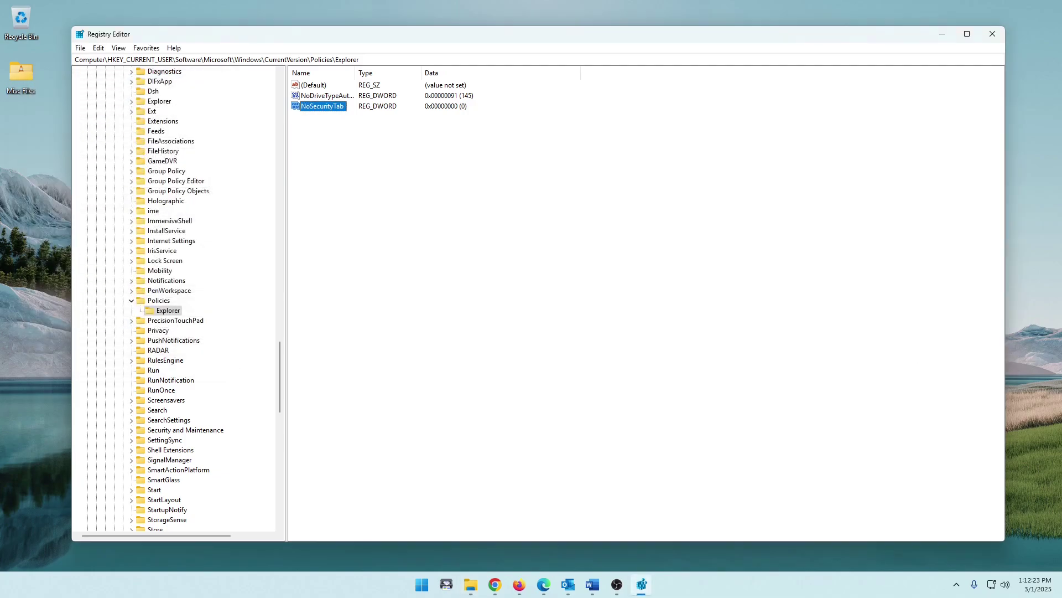